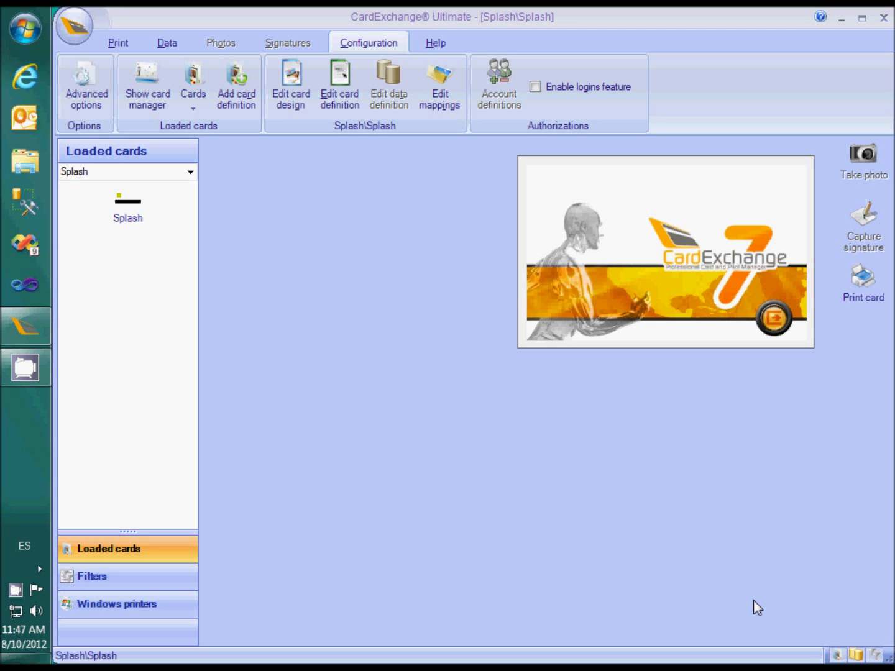
Step: Add a card definition named "Employee card" in the category "CardExchange samples", skipping the step-by-step wizard for the card-definition manager
{"action": "left_click", "coordinate": [242, 90]}
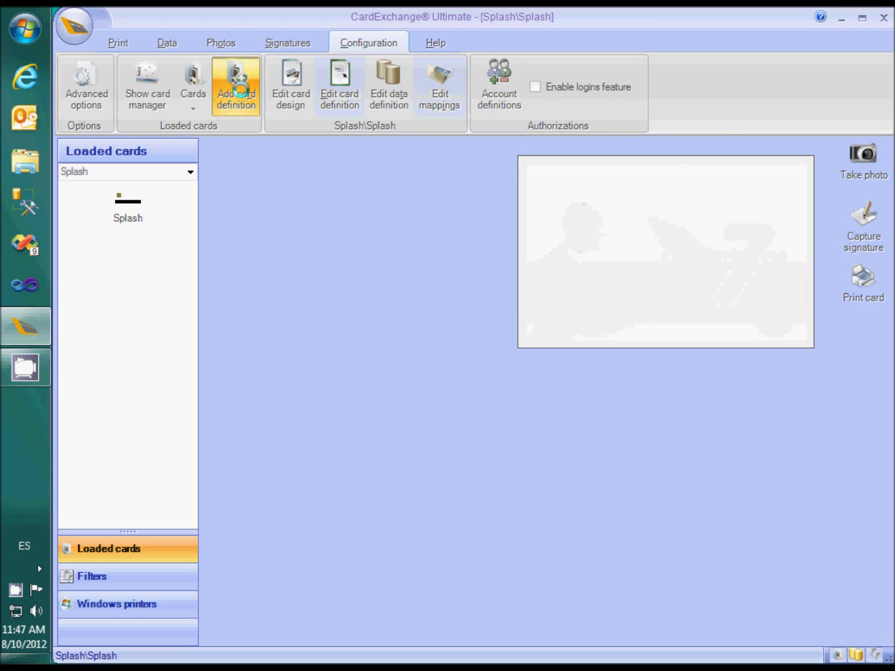
{"action": "type", "text": "Em"}
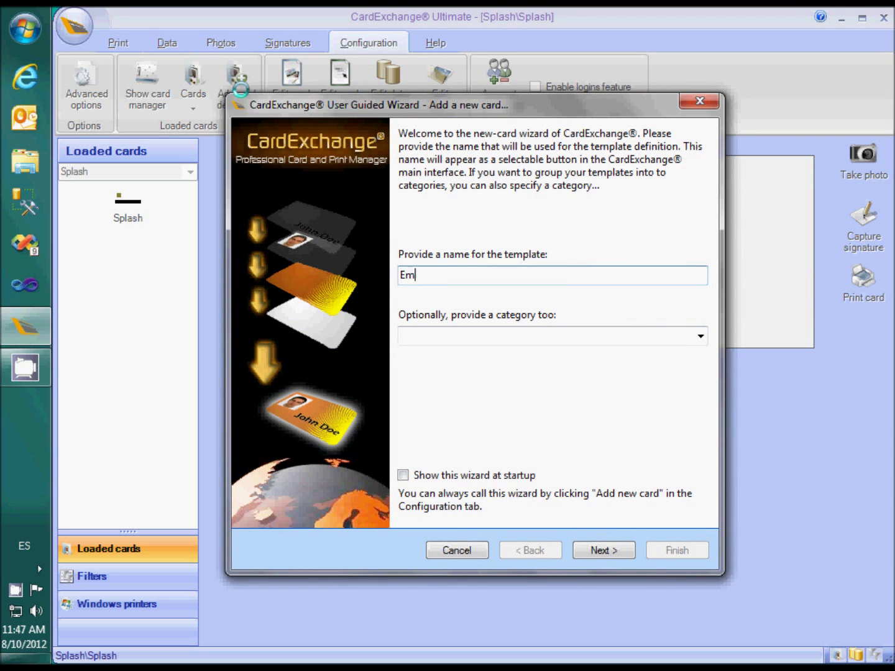
{"action": "type", "text": "ployee card"}
{"action": "key", "text": "Tab"}
{"action": "type", "text": "CardExchang"}
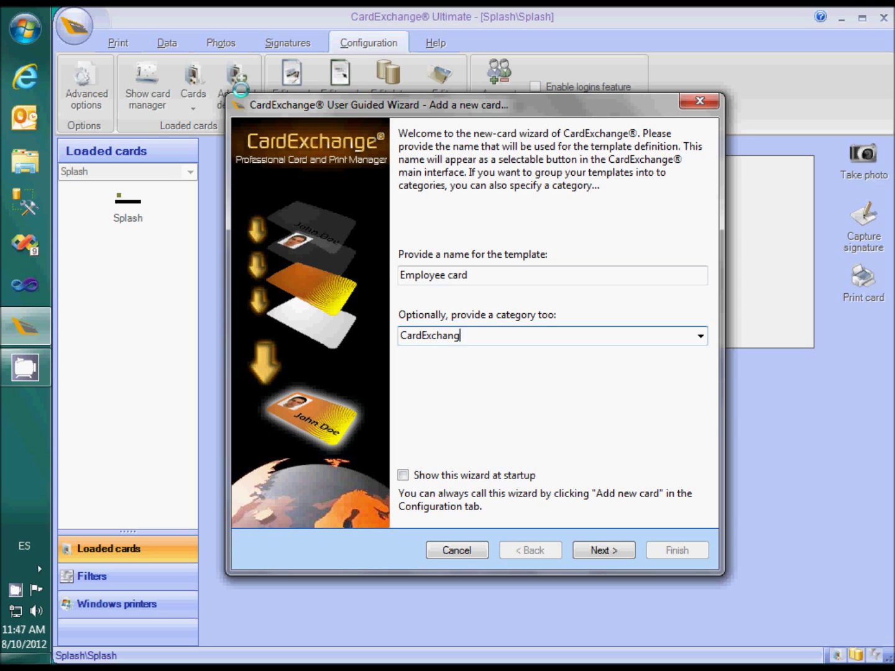
{"action": "type", "text": "e samples"}
{"action": "left_click", "coordinate": [615, 550]}
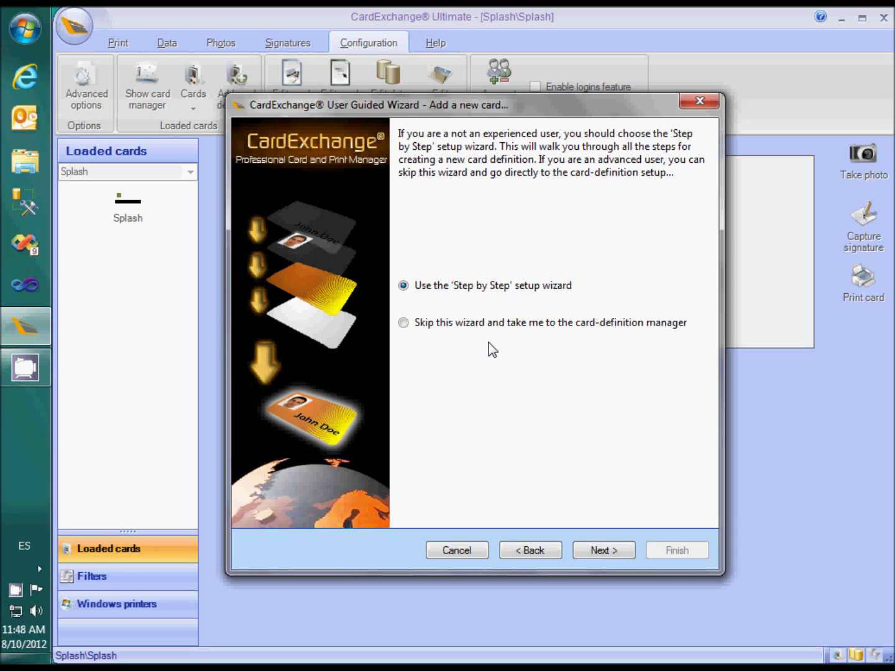
{"action": "left_click", "coordinate": [484, 326]}
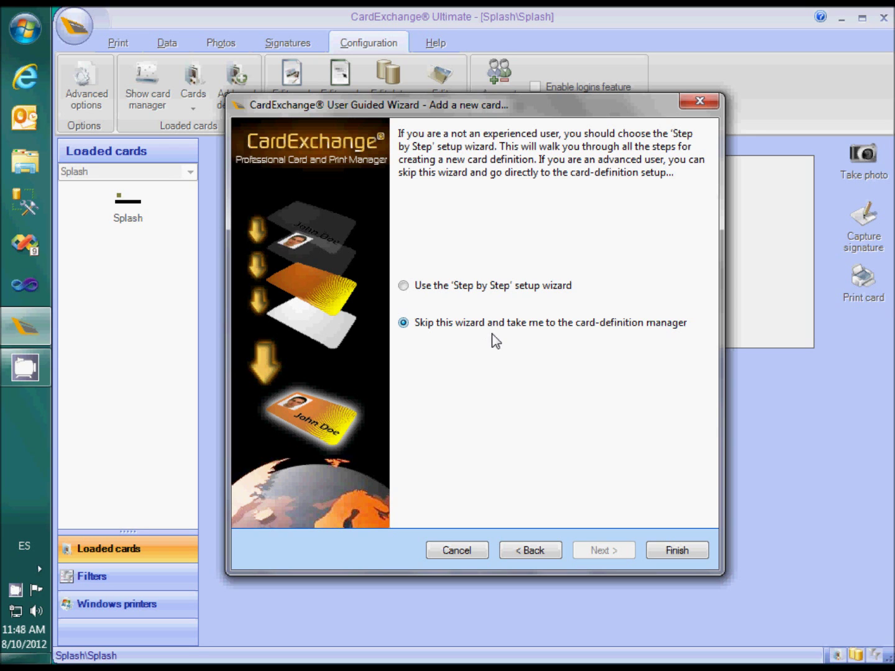
{"action": "left_click", "coordinate": [677, 551]}
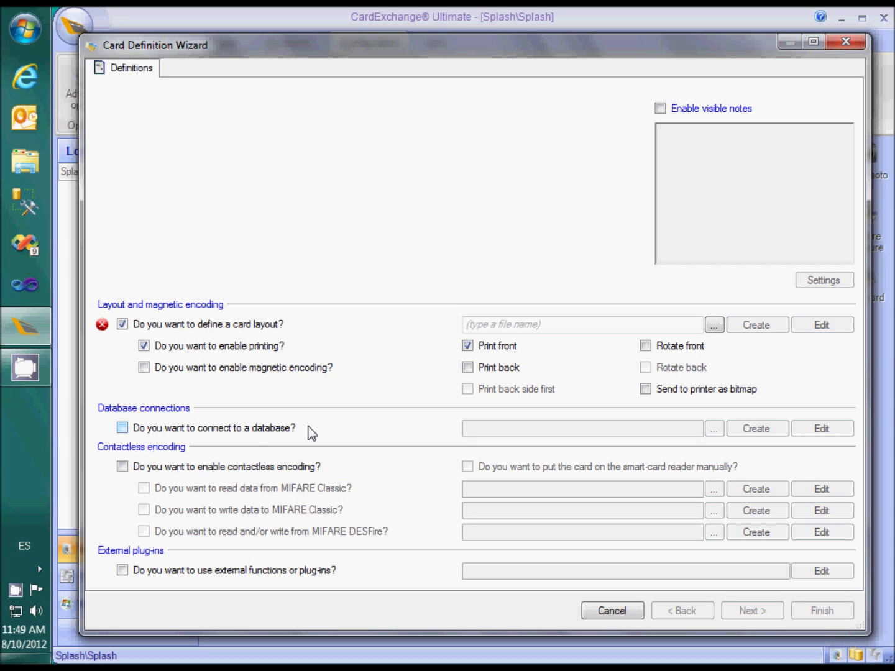
Step: Enable the database connection and name the layout file "Employee card" and the database file "Employee database"
{"action": "left_click", "coordinate": [123, 428]}
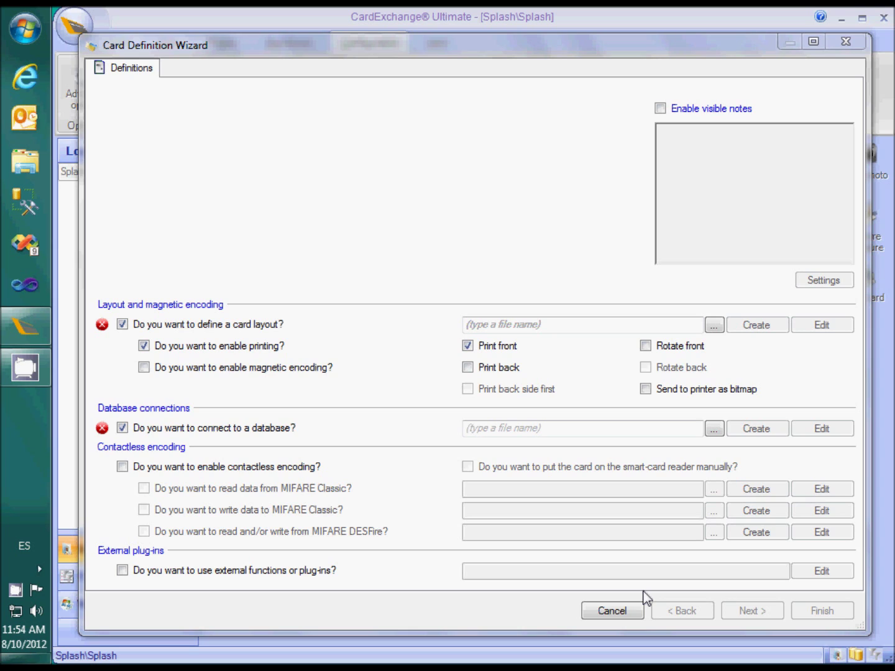
{"action": "left_click", "coordinate": [568, 327]}
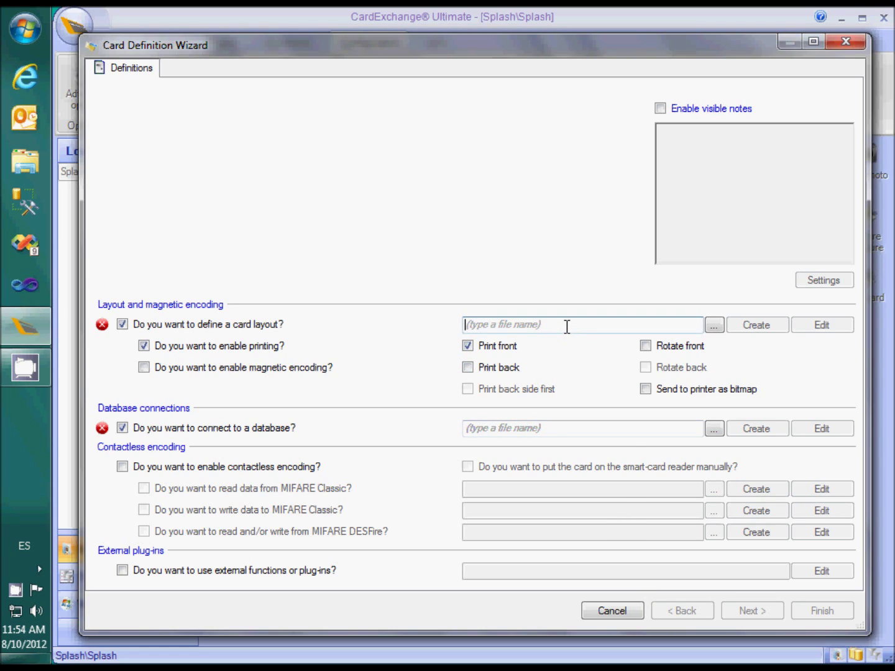
{"action": "type", "text": "Employee card"}
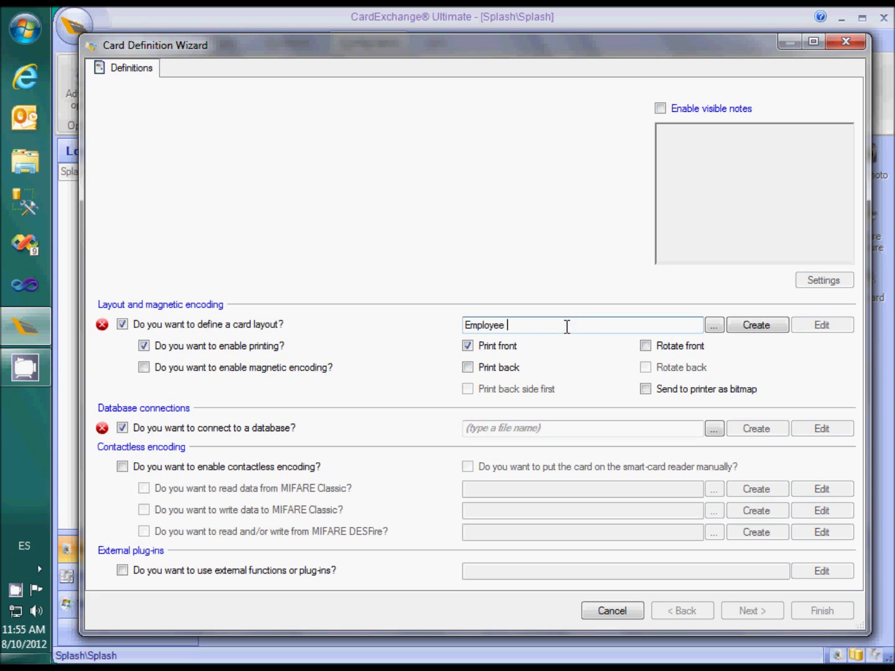
{"action": "left_click", "coordinate": [578, 425]}
{"action": "type", "text": "Employ"}
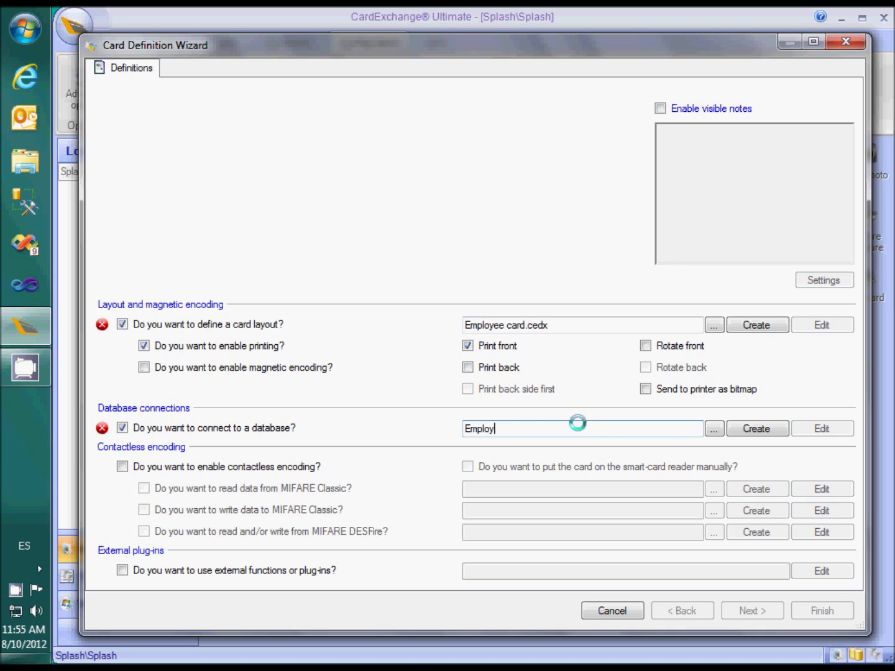
{"action": "type", "text": "ee database"}
Step: Create the Employee card layout and set its page background to the image Background.jpg
{"action": "left_click", "coordinate": [609, 326]}
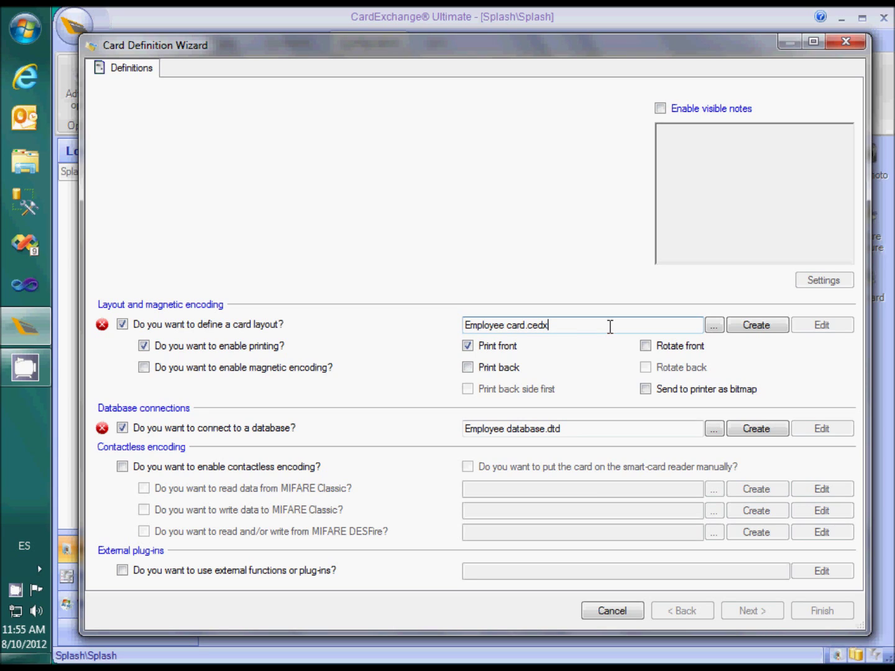
{"action": "left_click", "coordinate": [739, 323]}
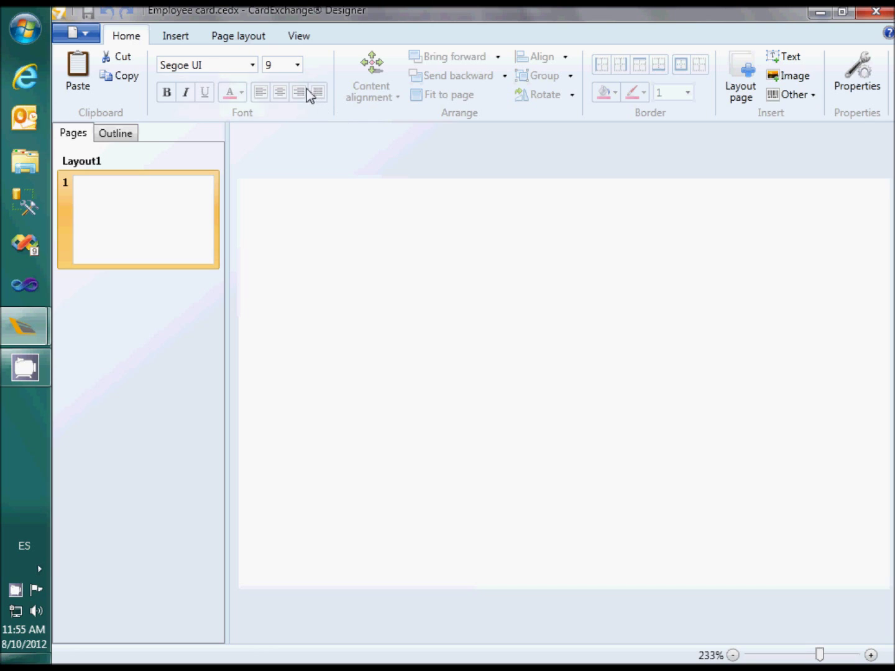
{"action": "left_click", "coordinate": [236, 38]}
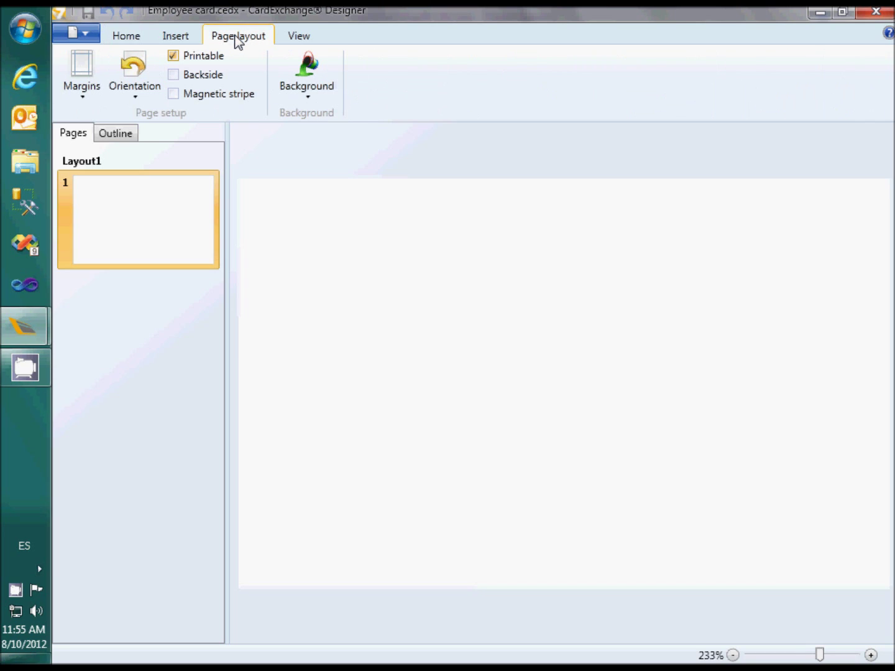
{"action": "left_click", "coordinate": [307, 100]}
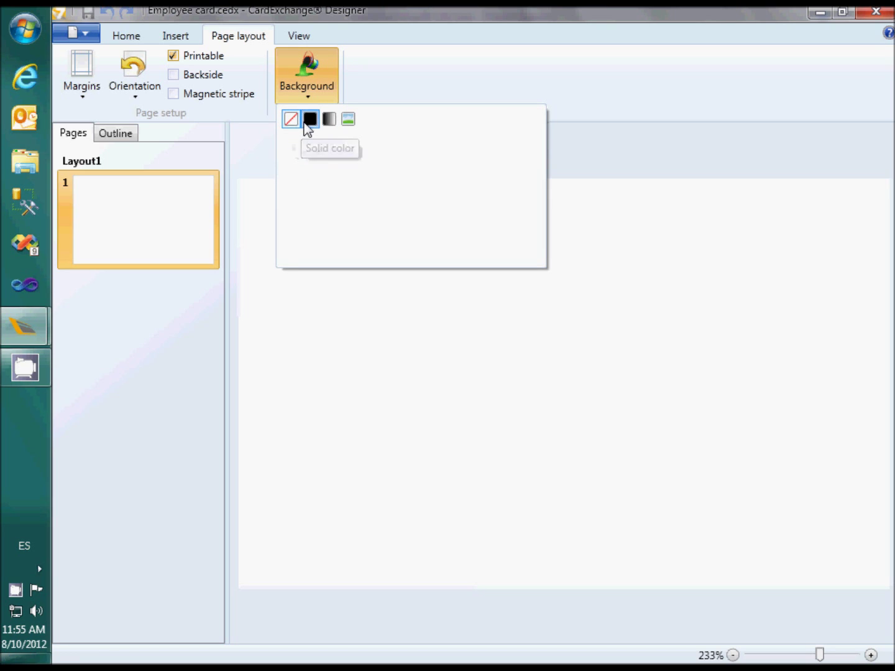
{"action": "left_click", "coordinate": [307, 122]}
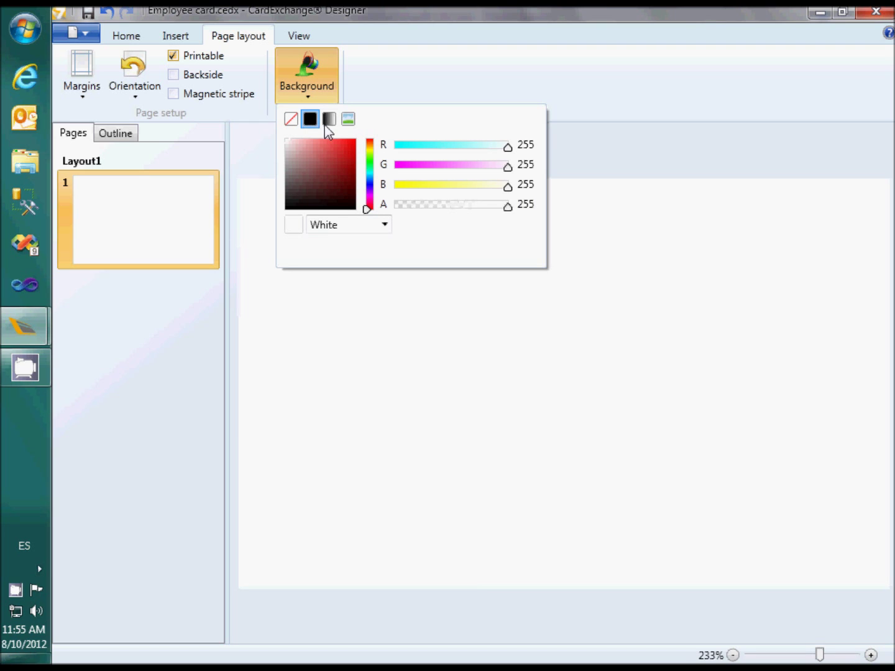
{"action": "left_click", "coordinate": [328, 120]}
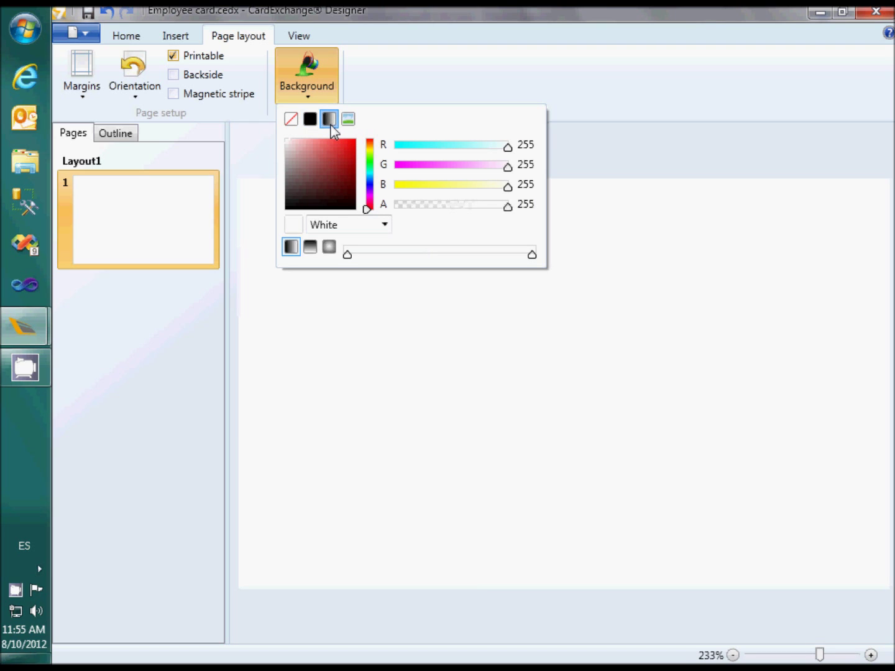
{"action": "left_click", "coordinate": [355, 123]}
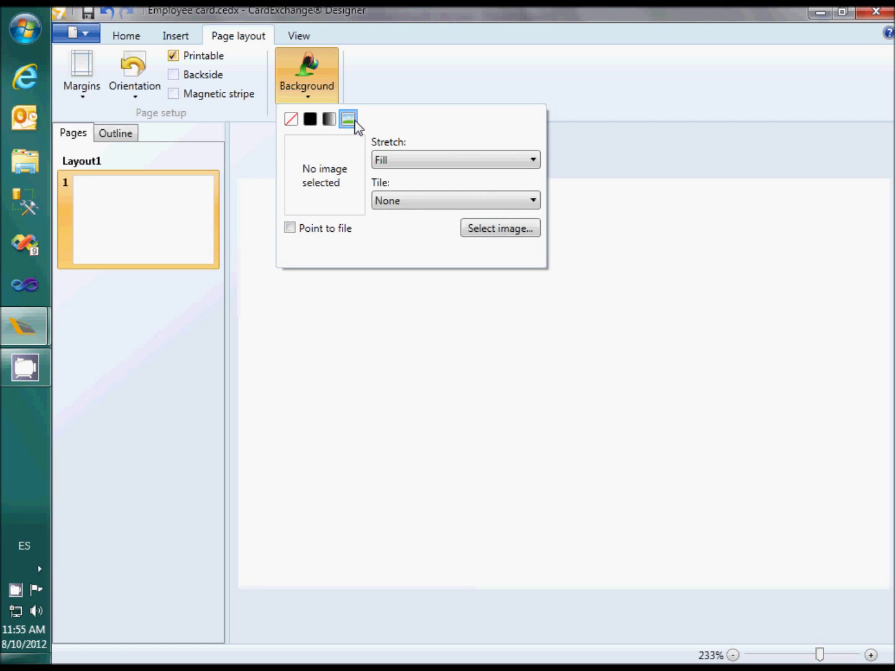
{"action": "left_click", "coordinate": [479, 228]}
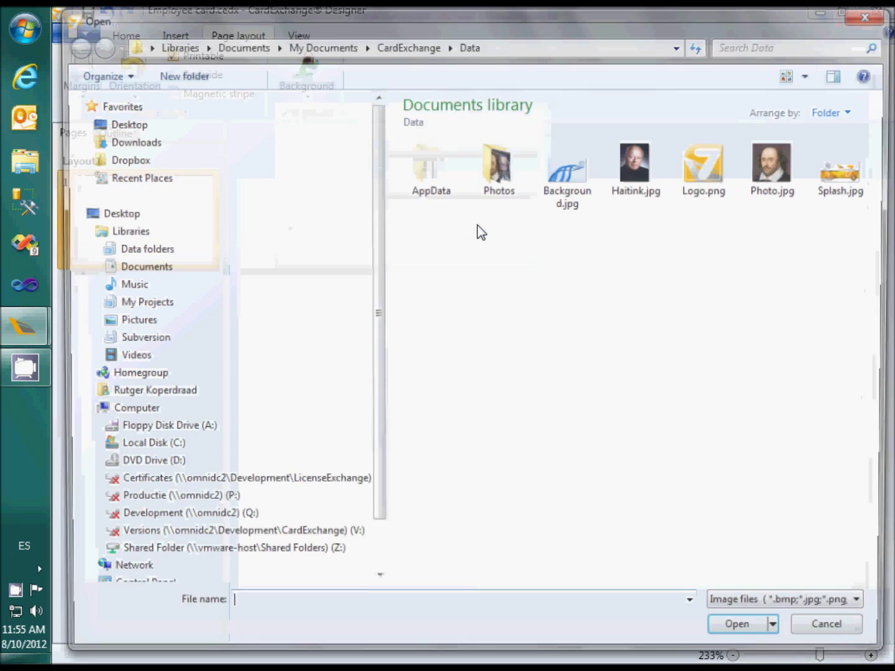
{"action": "left_click", "coordinate": [561, 178]}
{"action": "left_click", "coordinate": [751, 634]}
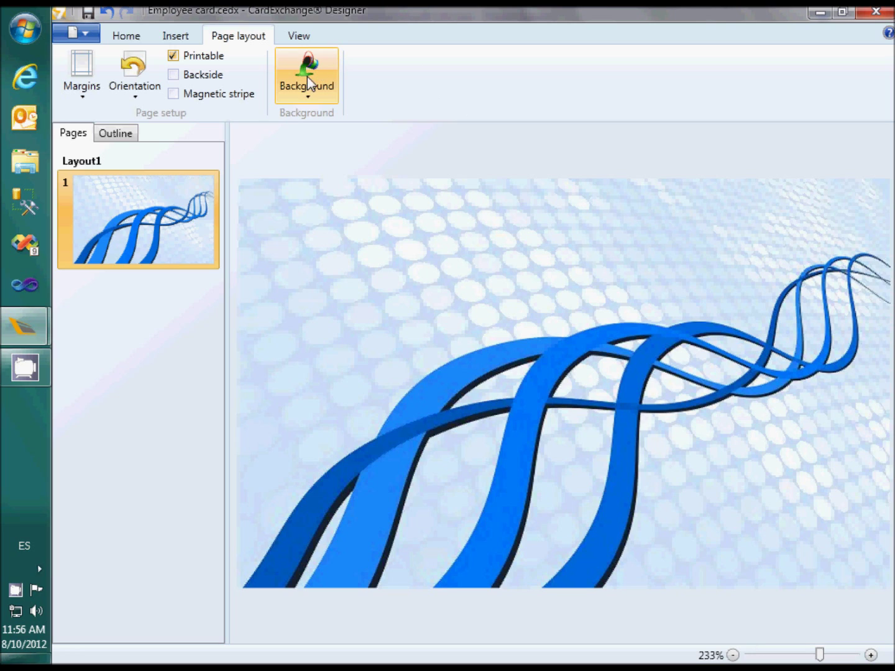
Step: Make the background image point to its file instead of being embedded in the layout
{"action": "left_click", "coordinate": [310, 103]}
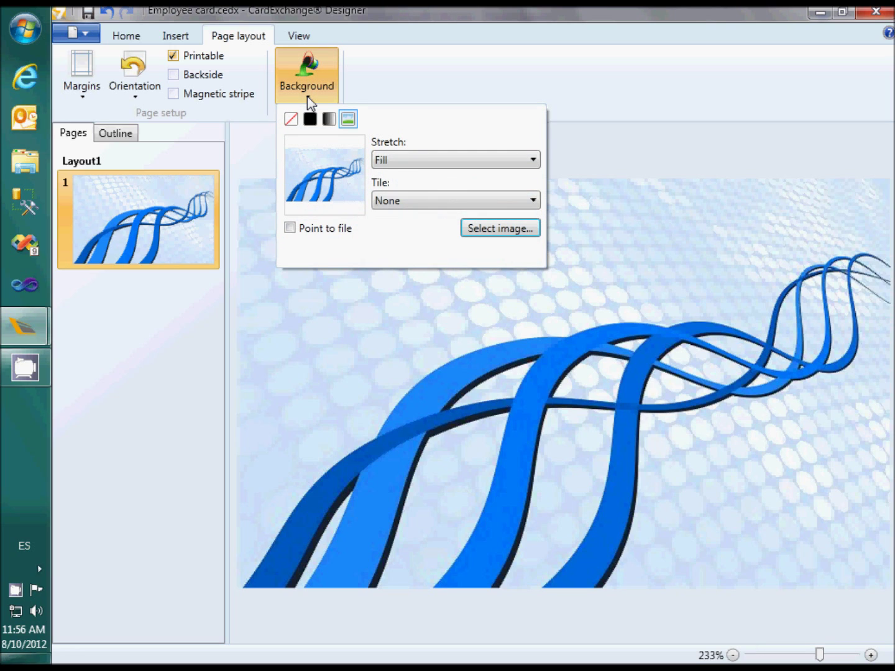
{"action": "left_click", "coordinate": [290, 227]}
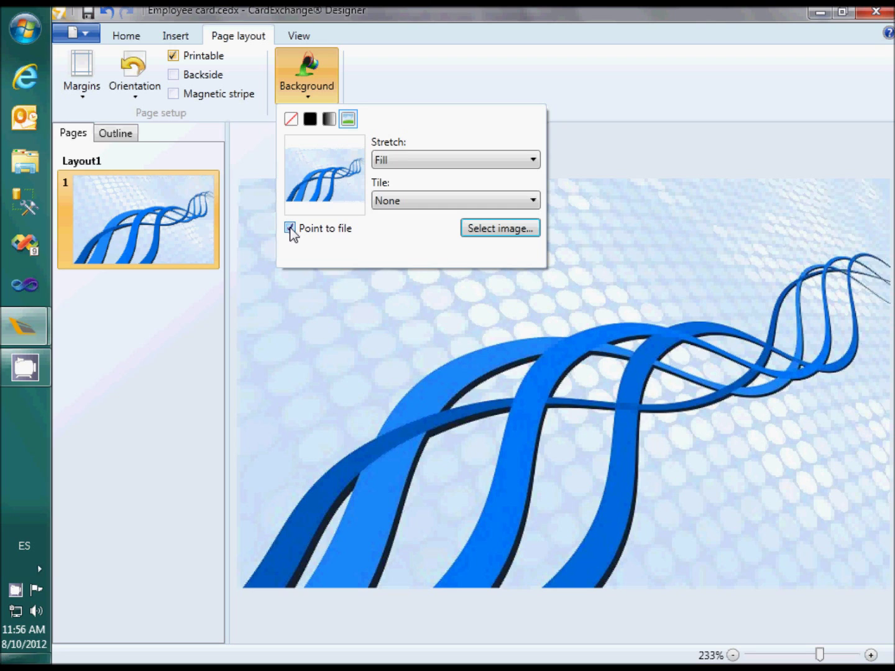
{"action": "left_click", "coordinate": [345, 303]}
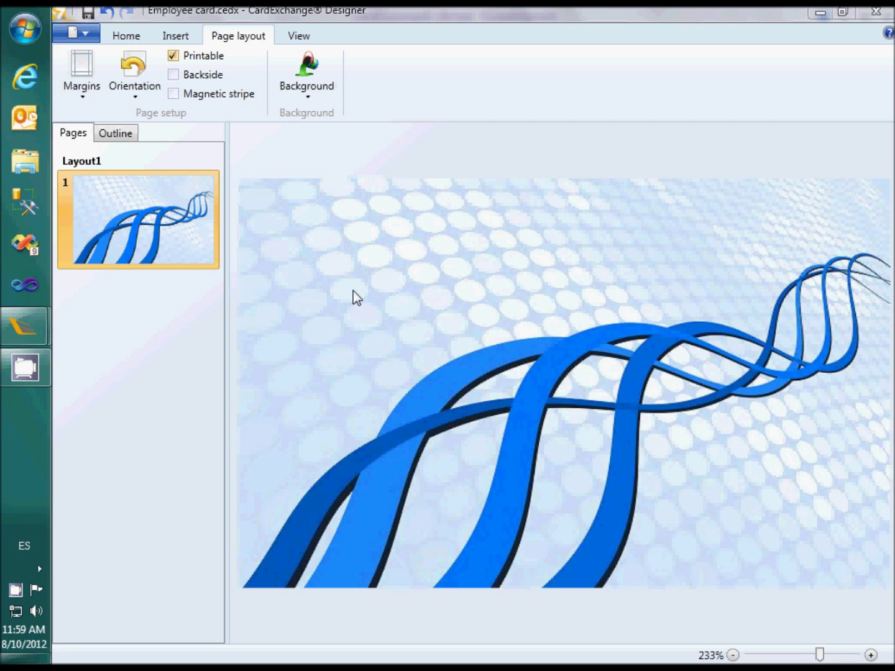
Step: Insert a wide image object in the upper-left area of the card and load Logo.png into it
{"action": "left_click", "coordinate": [177, 37]}
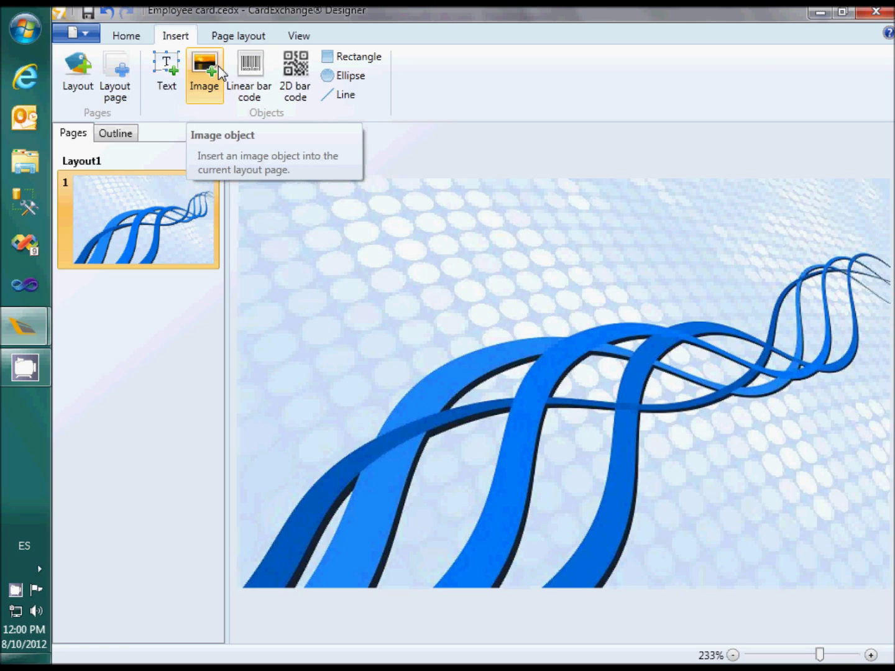
{"action": "left_click", "coordinate": [125, 36]}
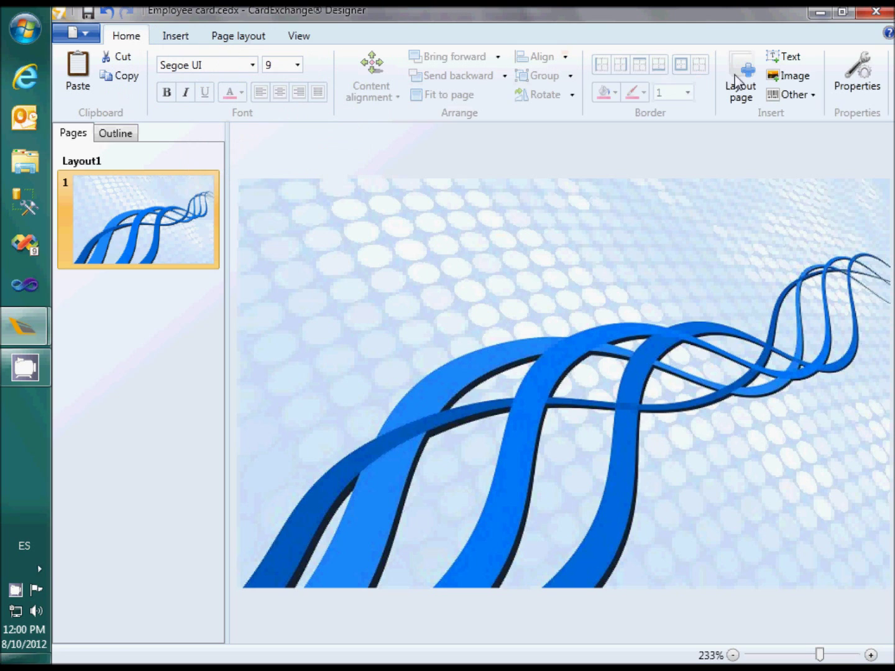
{"action": "left_click", "coordinate": [783, 78]}
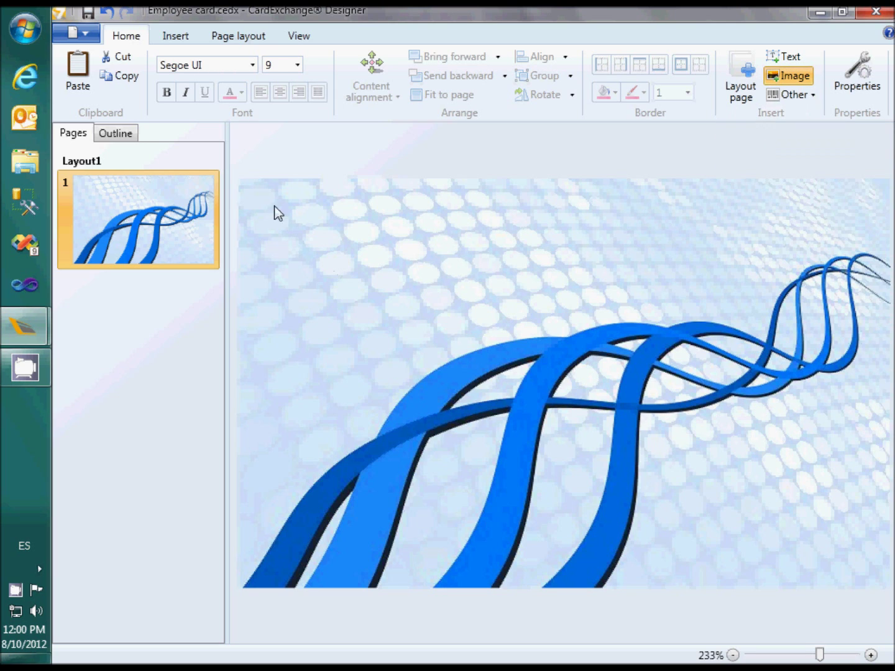
{"action": "left_click_drag", "start_coordinate": [285, 216], "coordinate": [455, 286]}
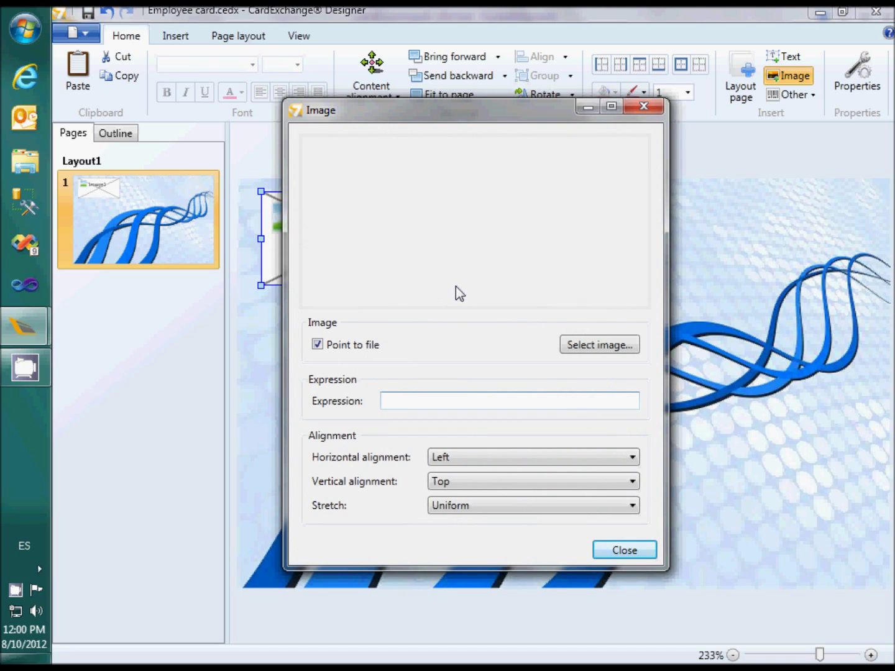
{"action": "left_click", "coordinate": [598, 346]}
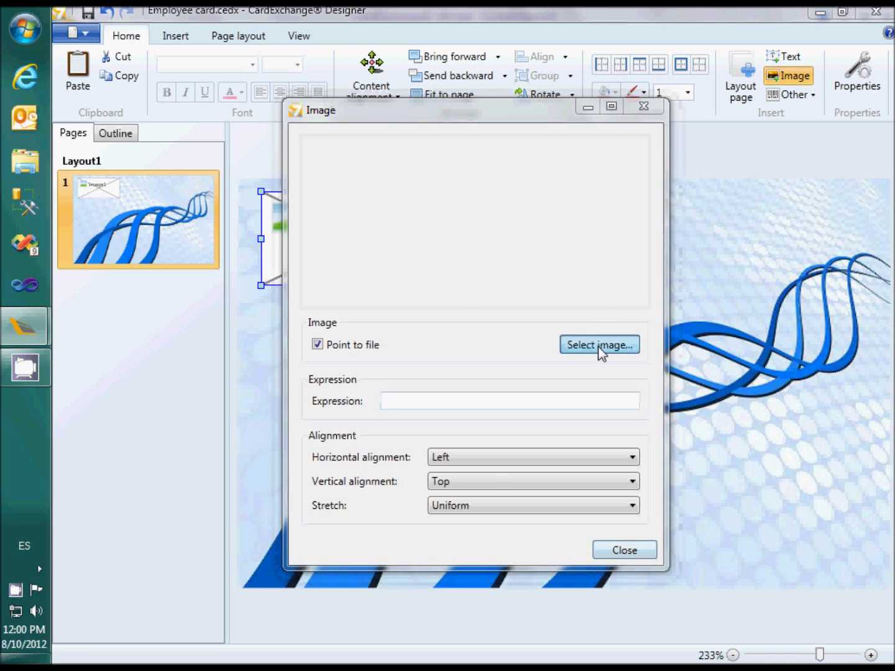
{"action": "left_click", "coordinate": [701, 165]}
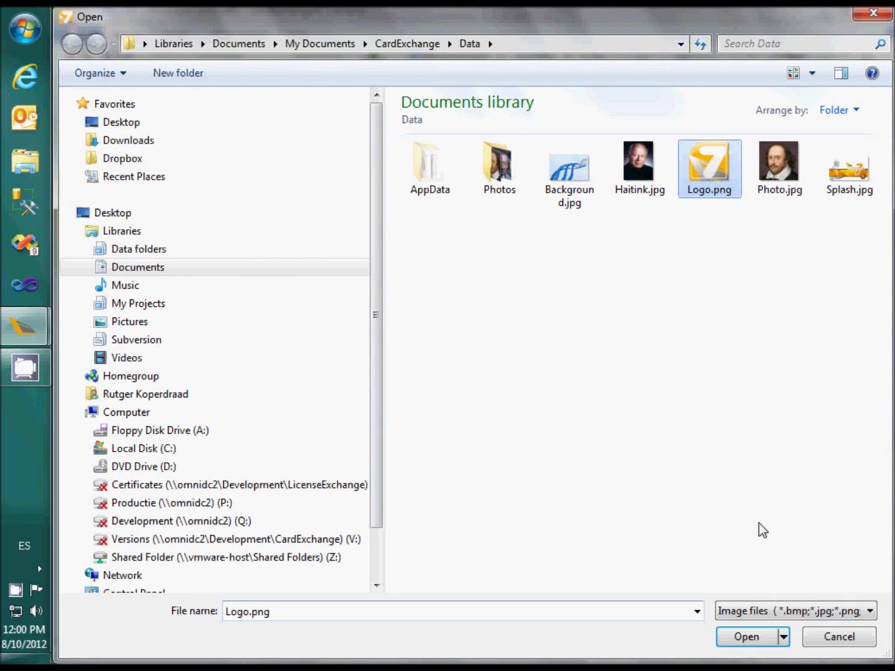
{"action": "left_click", "coordinate": [742, 638]}
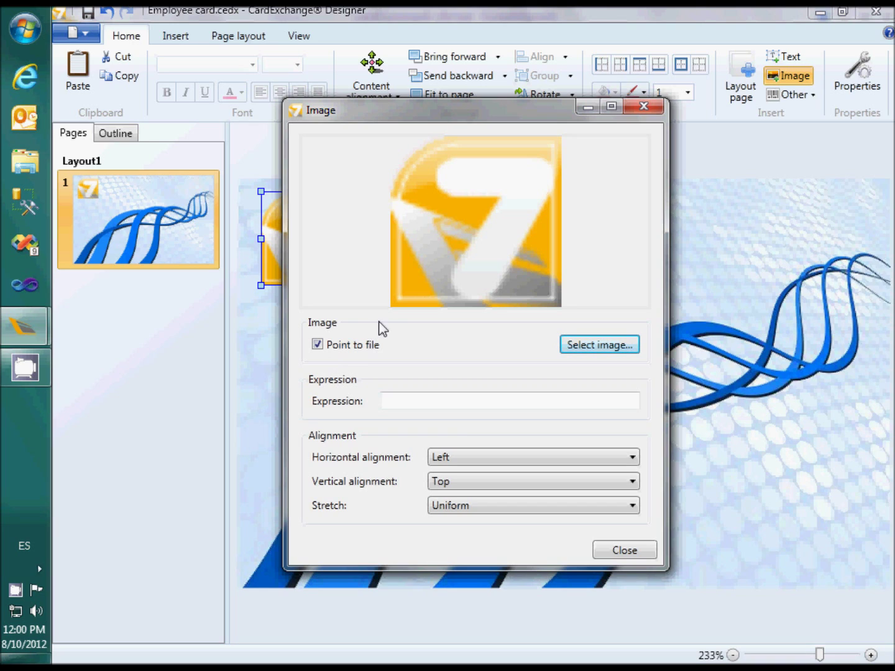
Step: Try the Fill and Uniform to fill stretch modes on the logo image and return it to Uniform
{"action": "mouse_move", "coordinate": [378, 167]}
{"action": "left_click_drag", "start_coordinate": [383, 116], "coordinate": [559, 114]}
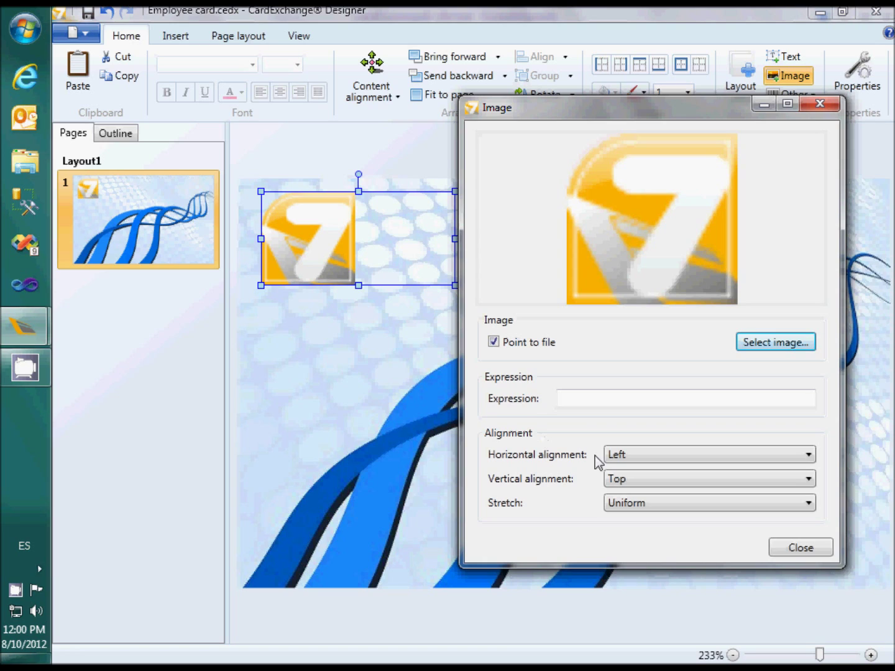
{"action": "left_click", "coordinate": [807, 504]}
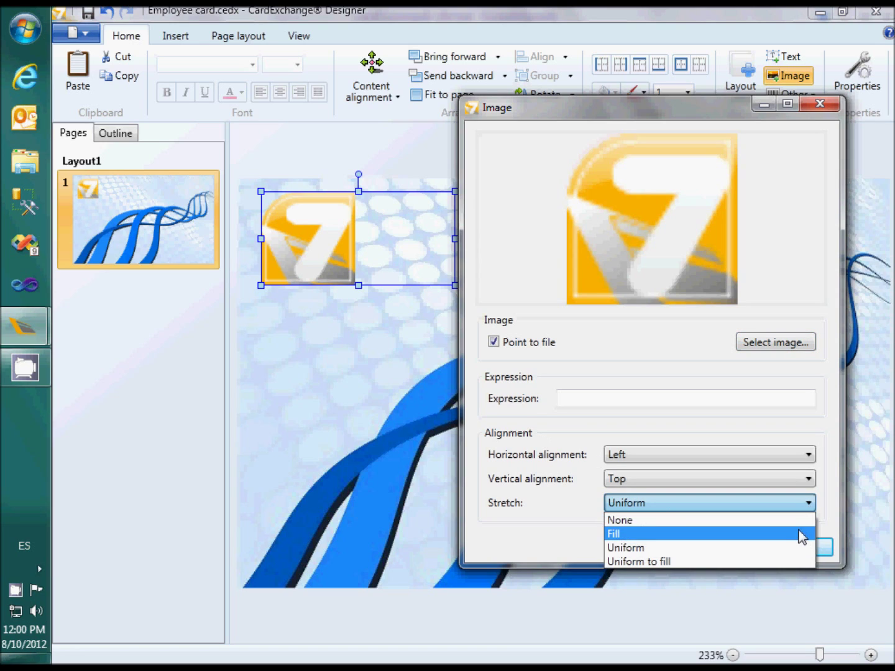
{"action": "left_click", "coordinate": [800, 534]}
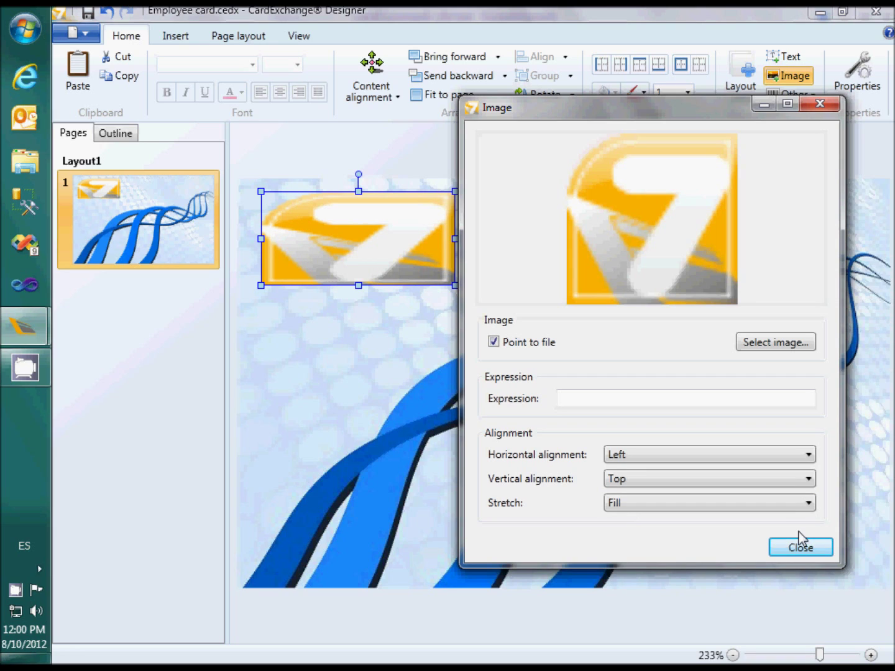
{"action": "left_click", "coordinate": [802, 505]}
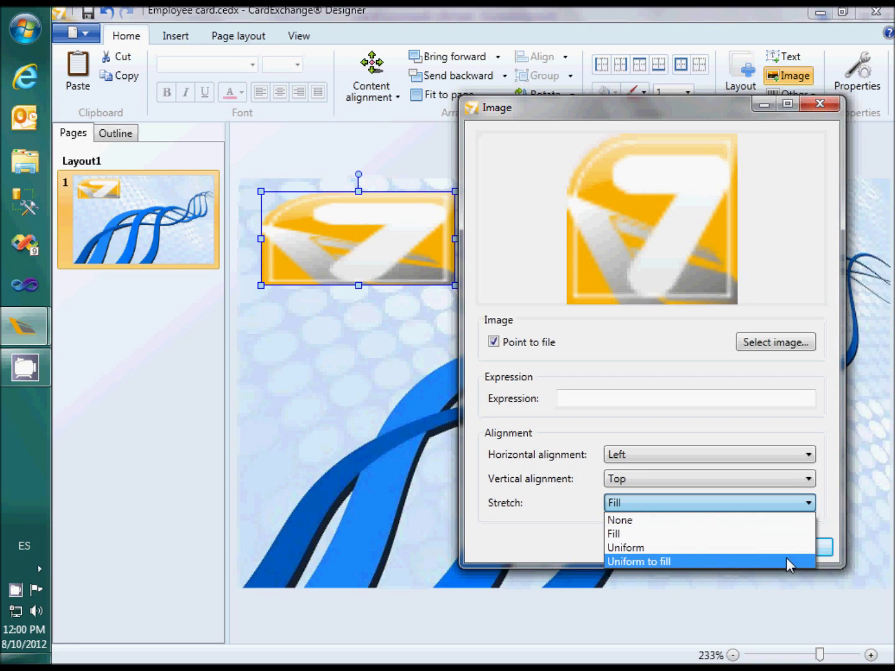
{"action": "left_click", "coordinate": [785, 561]}
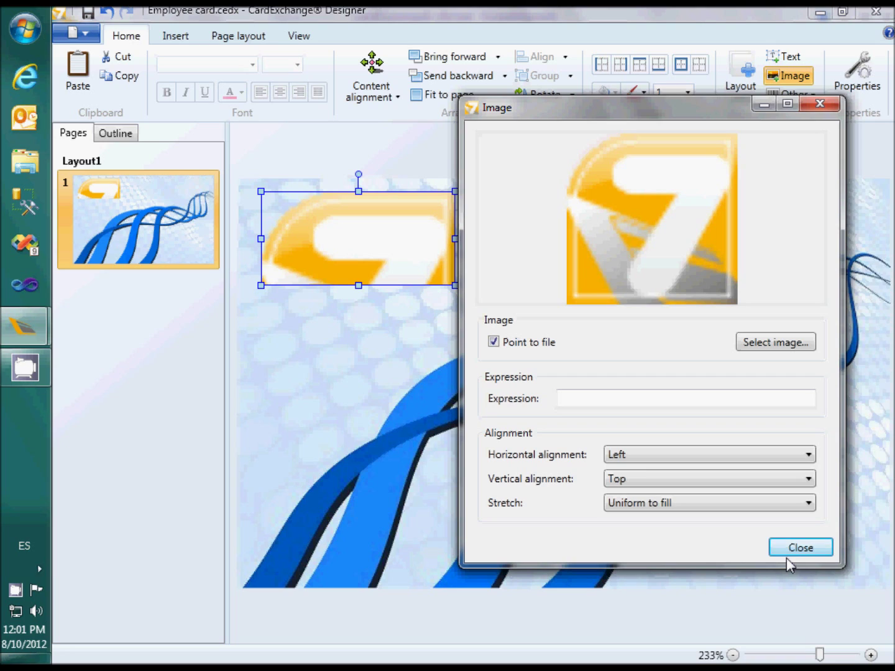
{"action": "left_click", "coordinate": [799, 504]}
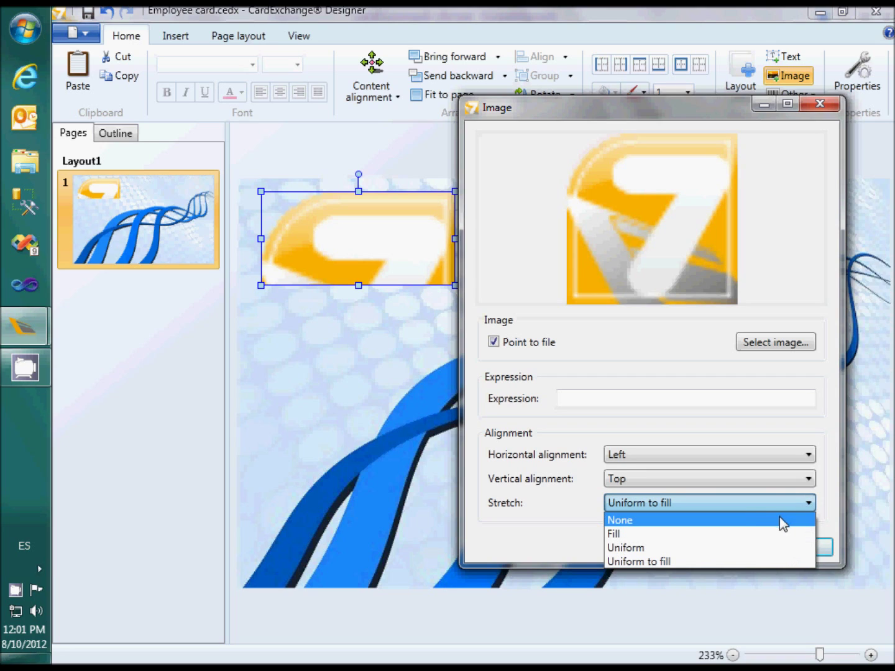
{"action": "left_click", "coordinate": [745, 546]}
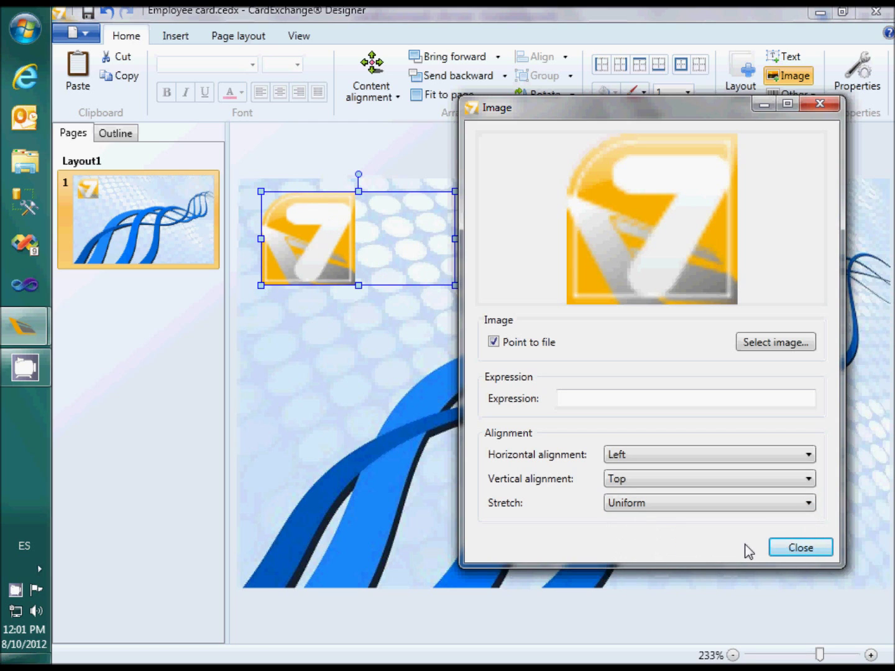
{"action": "left_click", "coordinate": [801, 548]}
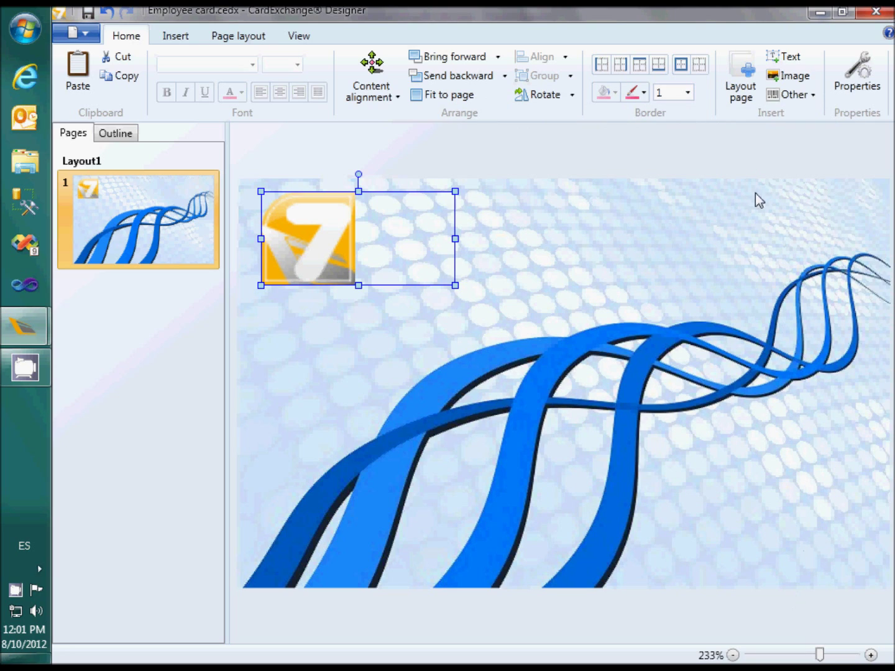
Step: Insert an image object in the lower-right area of the card and give it the expression IDPhoto
{"action": "left_click", "coordinate": [788, 77]}
{"action": "left_click_drag", "start_coordinate": [699, 419], "coordinate": [869, 577]}
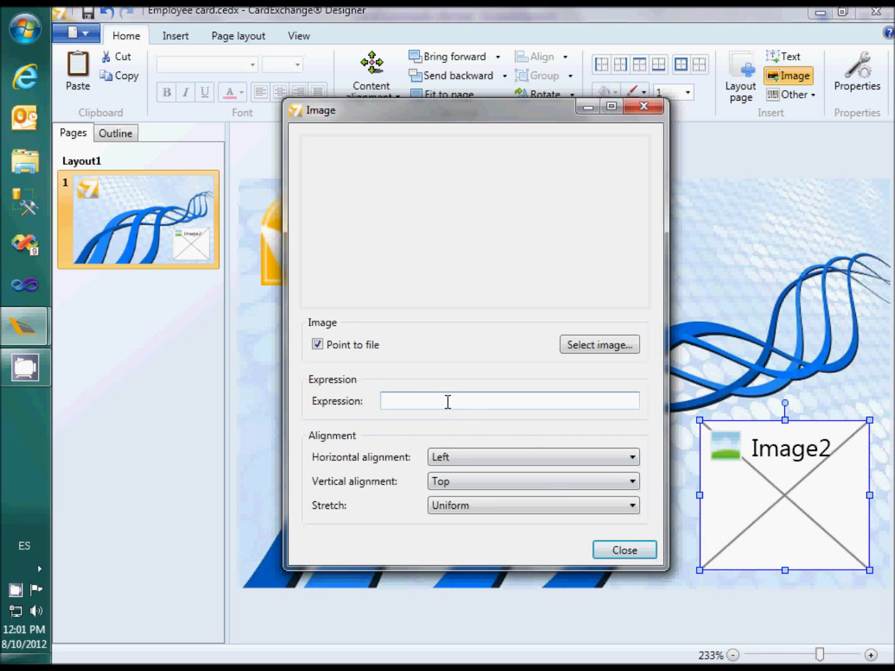
{"action": "type", "text": "[DPh"}
{"action": "key", "text": "BackSpace"}
{"action": "type", "text": "Hoto"}
{"action": "left_click", "coordinate": [615, 553]}
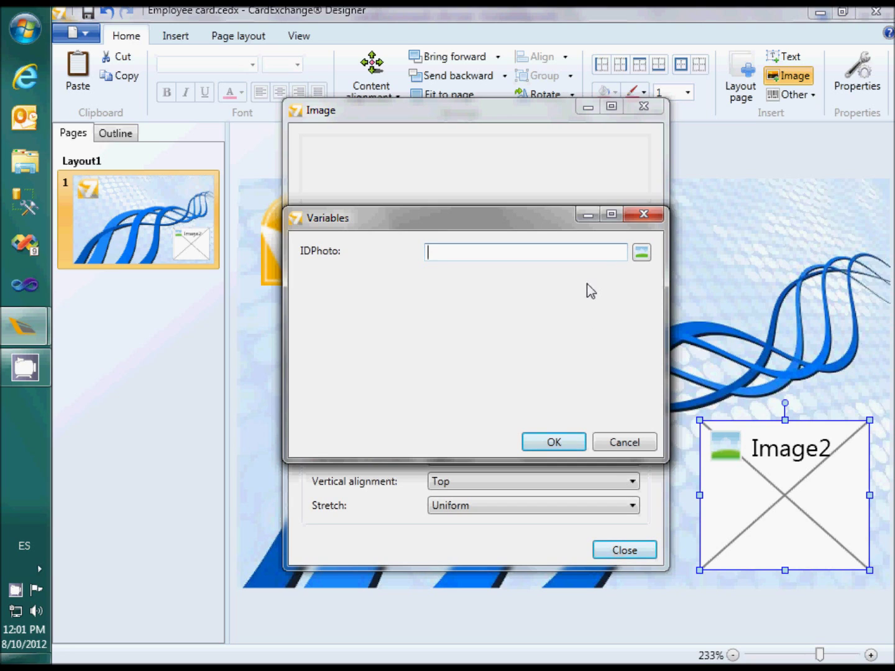
Step: Load Haitink.jpg as the IDPhoto value, pointing to its file, and align the photo content to the bottom right of its frame
{"action": "left_click", "coordinate": [640, 252]}
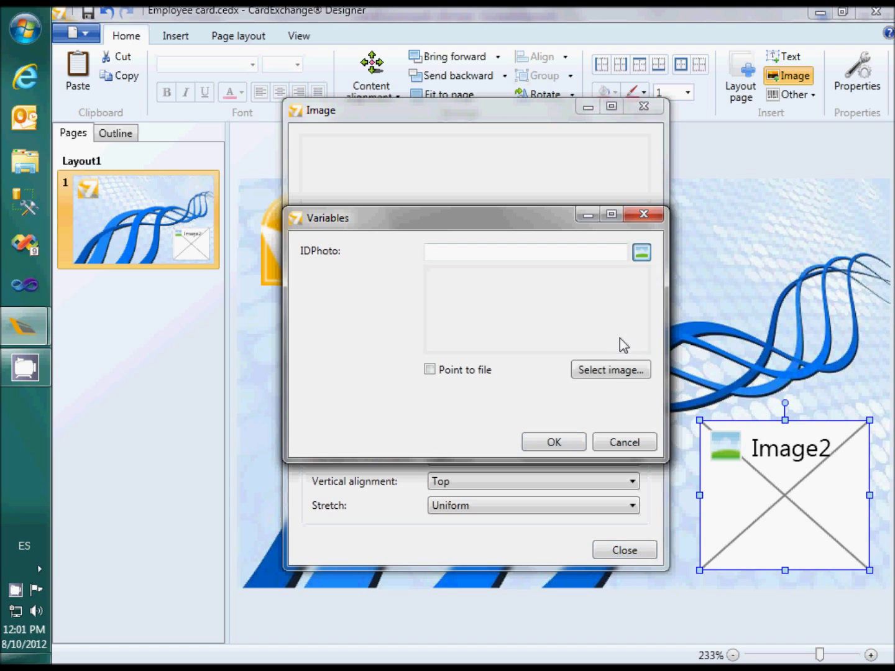
{"action": "left_click", "coordinate": [618, 373]}
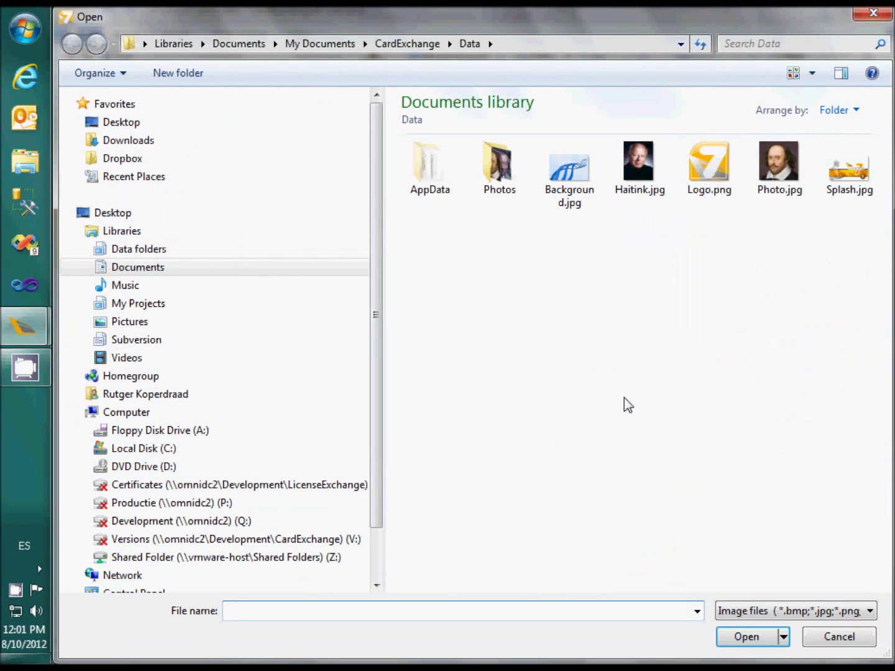
{"action": "left_click", "coordinate": [640, 166]}
{"action": "left_click", "coordinate": [741, 637]}
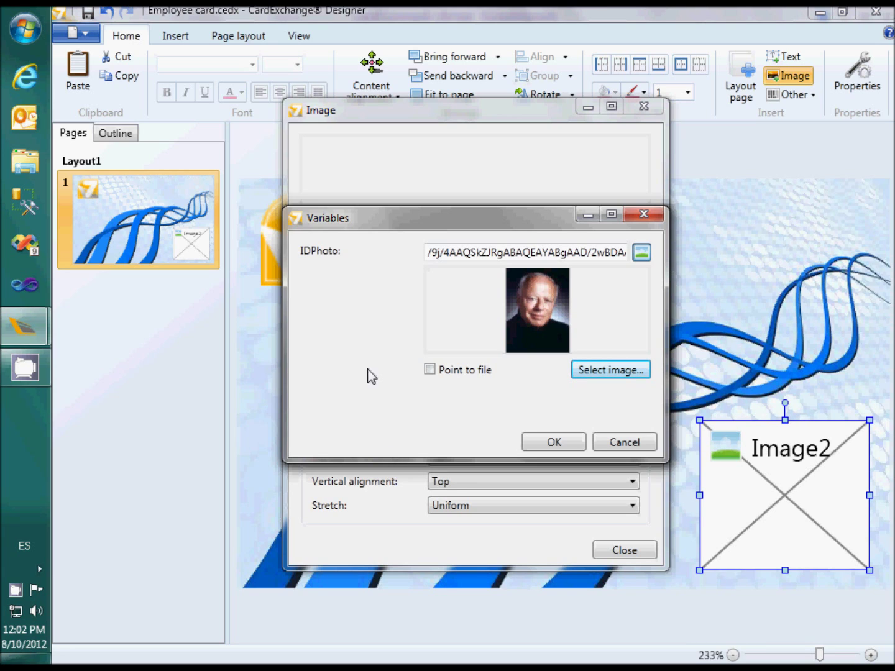
{"action": "left_click", "coordinate": [430, 370]}
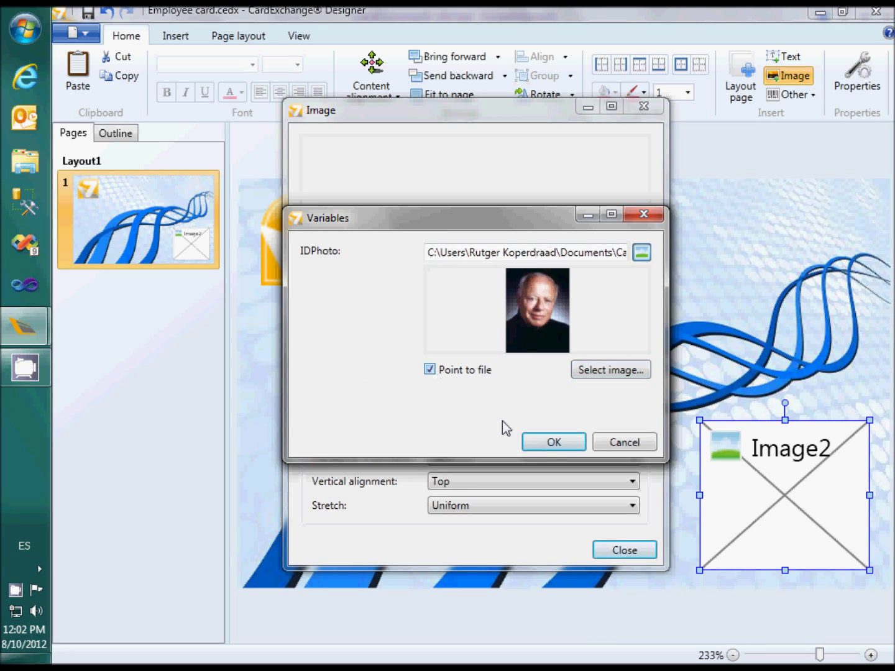
{"action": "left_click", "coordinate": [551, 443]}
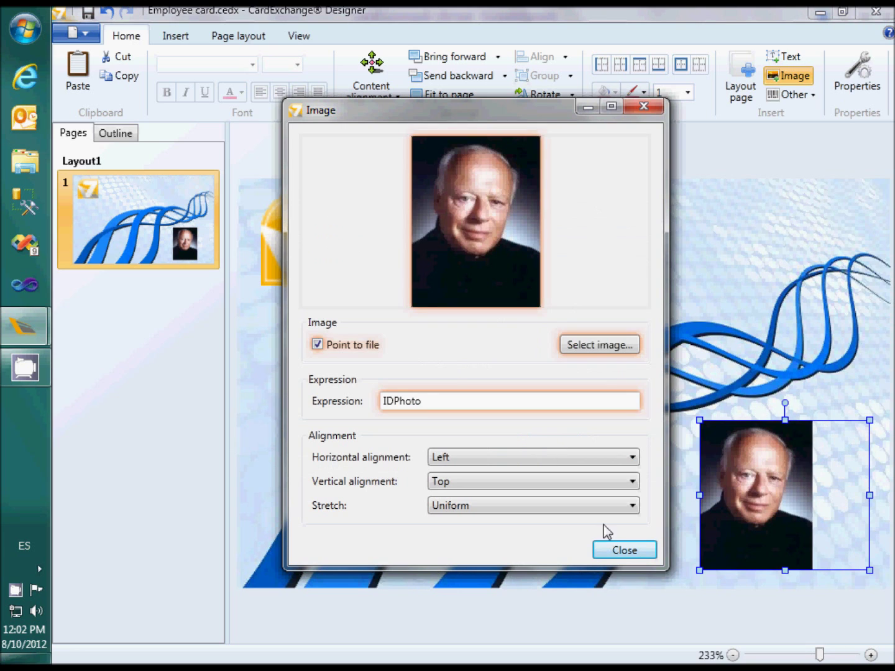
{"action": "left_click", "coordinate": [626, 547]}
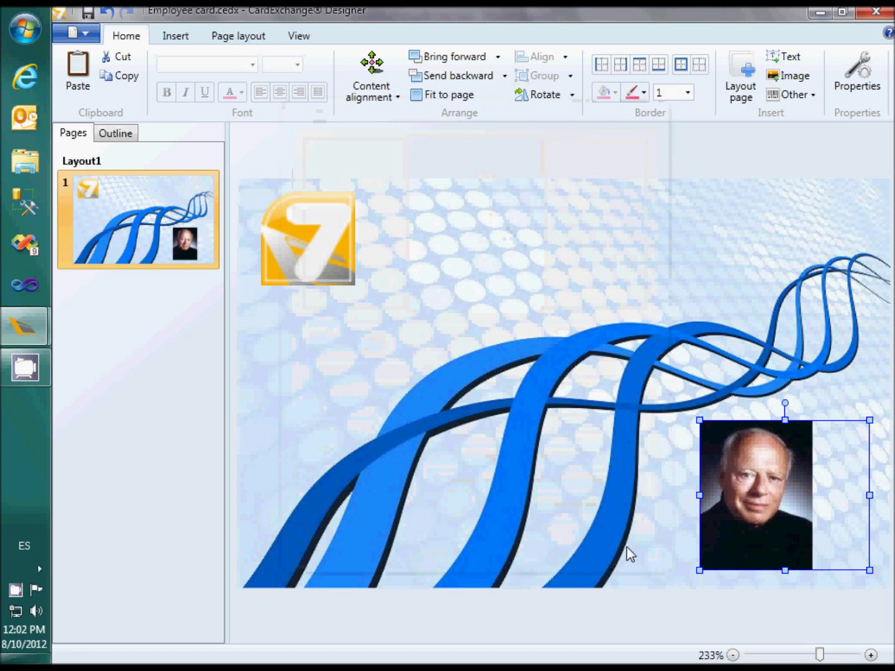
{"action": "left_click", "coordinate": [399, 98]}
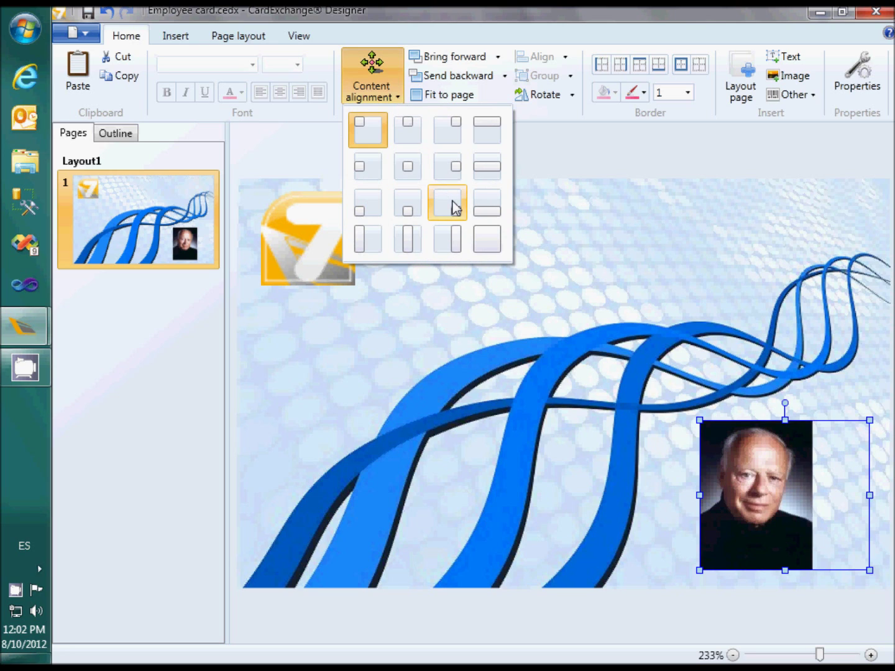
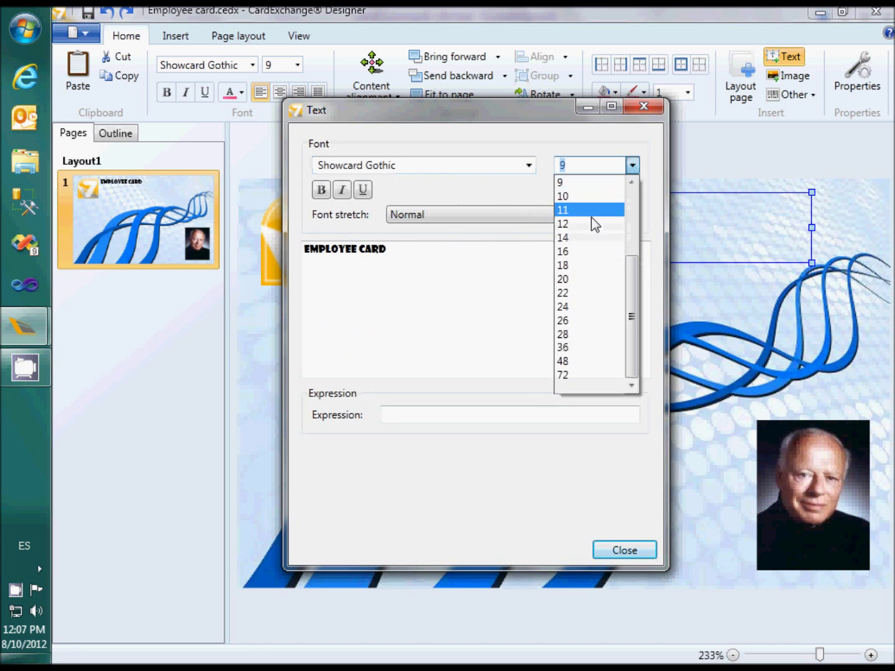
Step: Set the font size of the "Employee card" title text to 16
{"action": "left_click", "coordinate": [579, 252]}
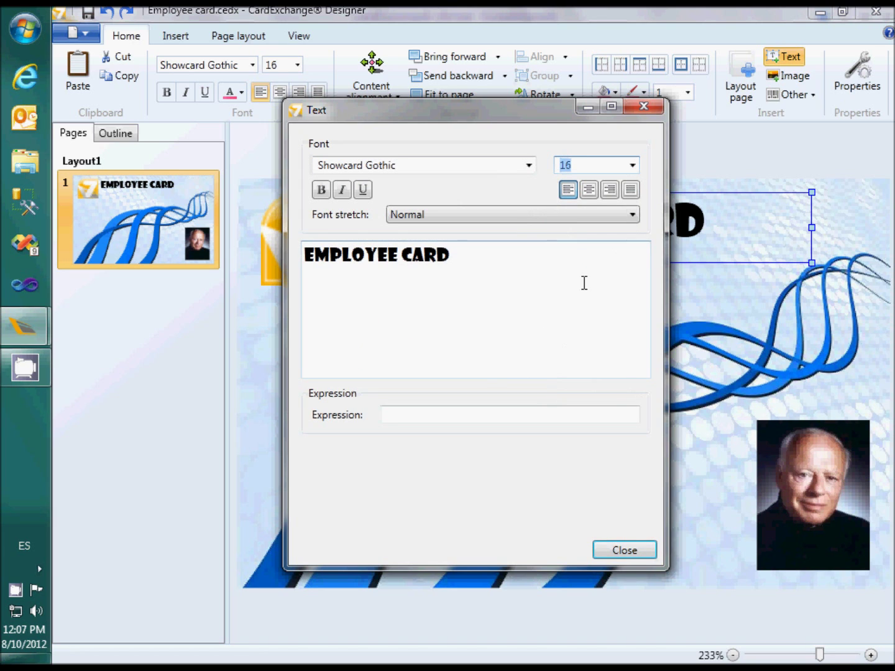
{"action": "left_click", "coordinate": [630, 548]}
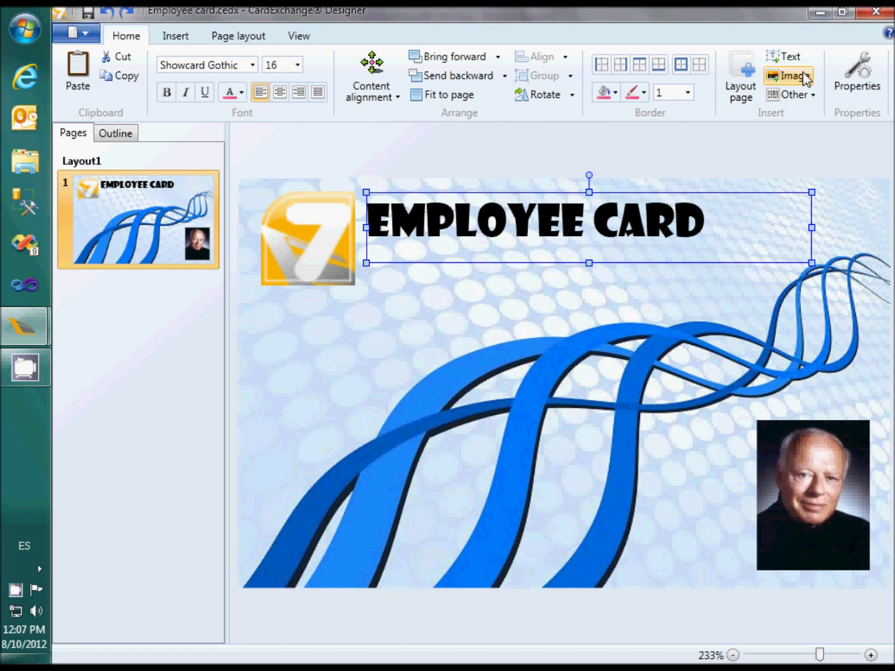
Step: Insert a wide text object just below the logo and give it the expression Name
{"action": "left_click", "coordinate": [788, 58]}
{"action": "left_click_drag", "start_coordinate": [264, 296], "coordinate": [695, 344]}
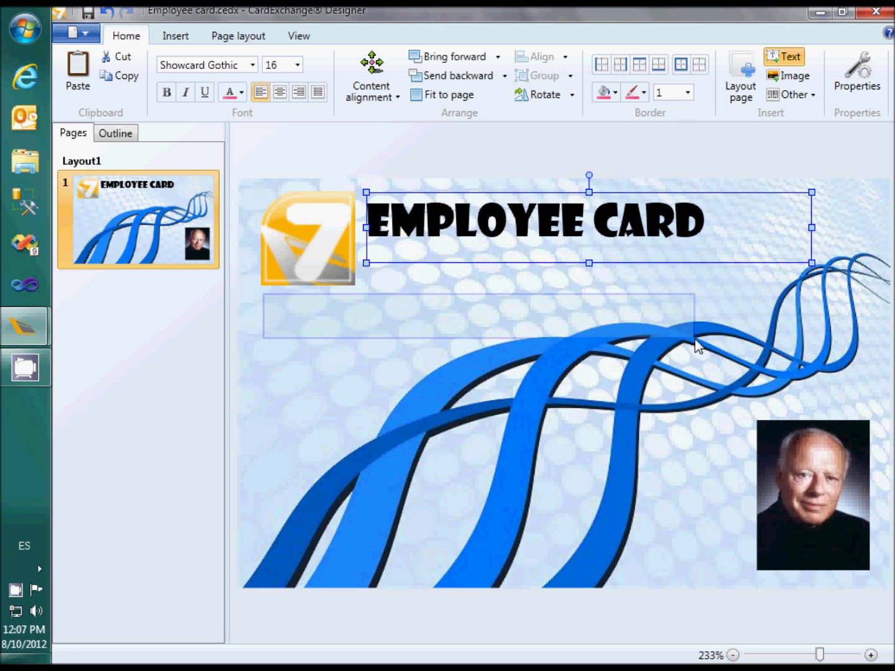
{"action": "left_click", "coordinate": [409, 416]}
{"action": "type", "text": "ame"}
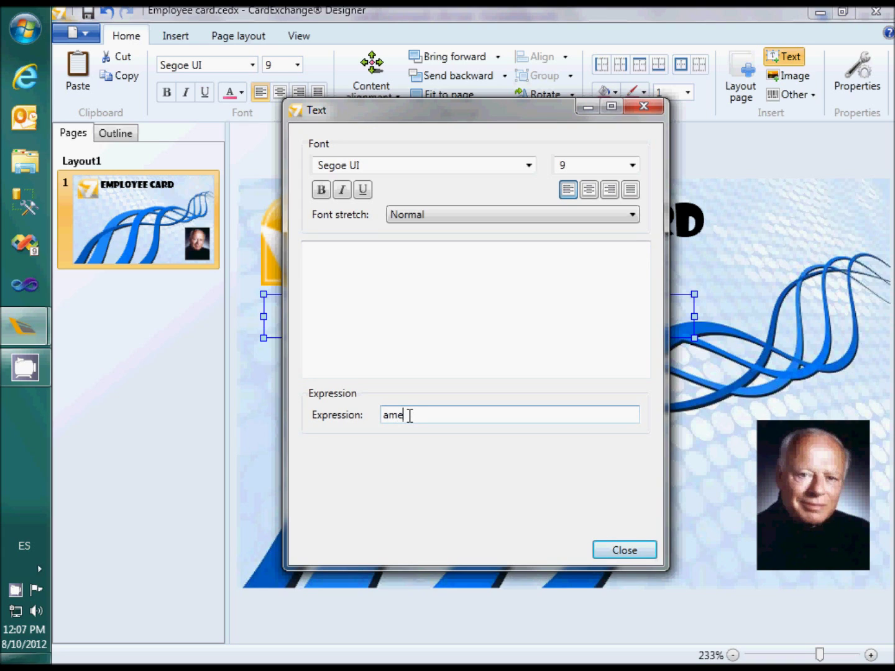
{"action": "type", "text": "N"}
{"action": "left_click", "coordinate": [624, 551]}
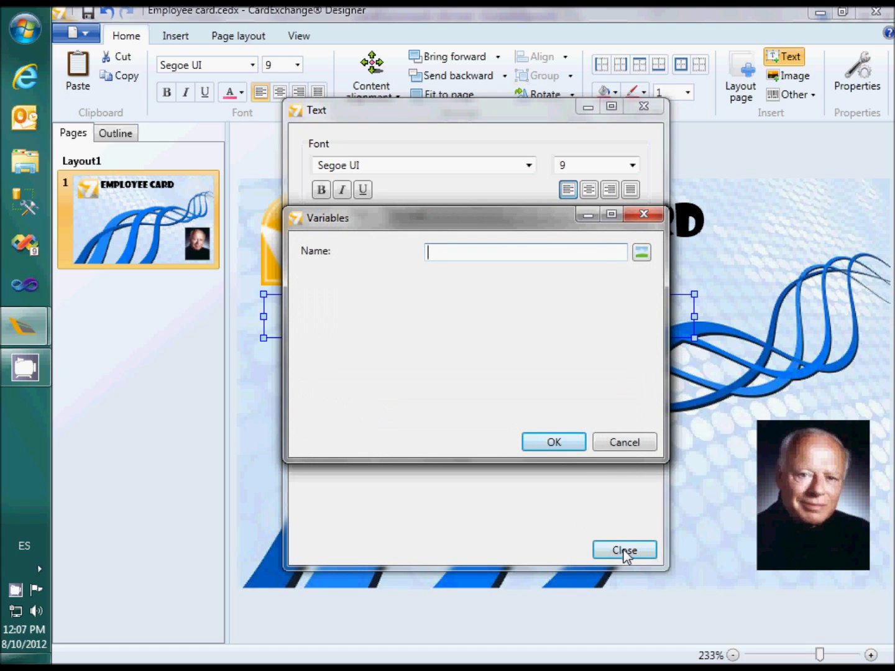
Step: Enter the employee's full name as the Name variable's value and make the name text bold
{"action": "type", "text": "Bernard Haitink"}
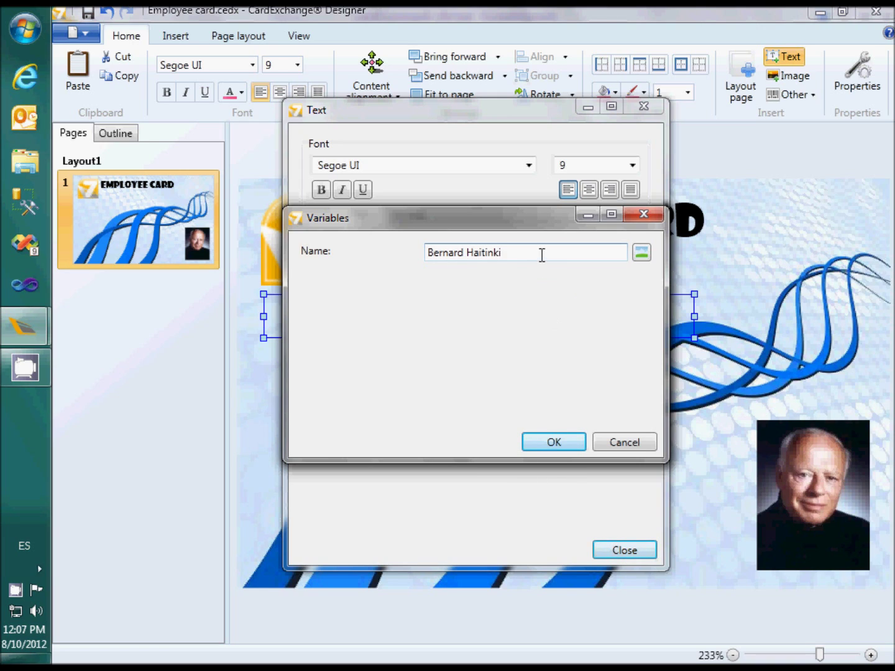
{"action": "left_click", "coordinate": [551, 448]}
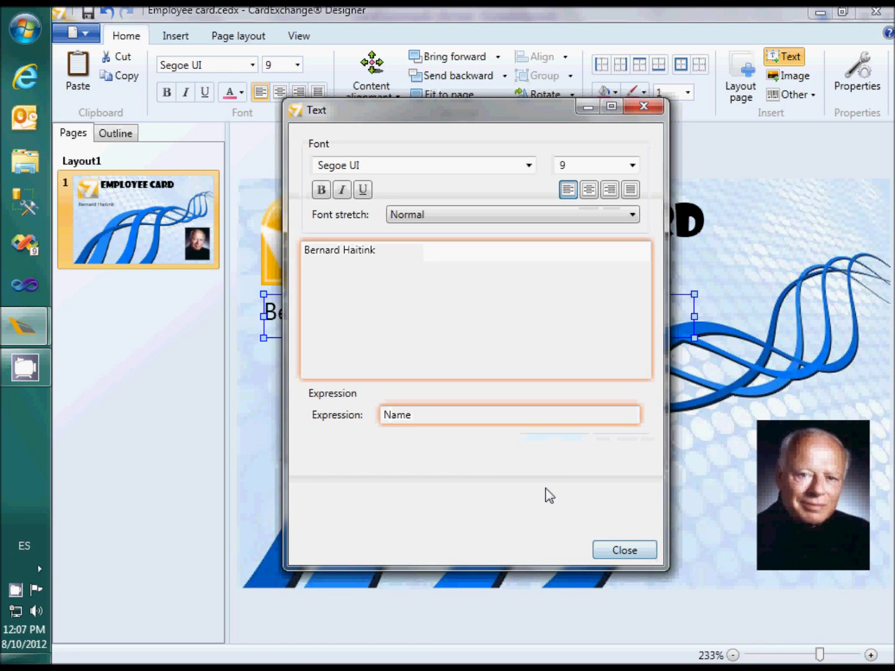
{"action": "left_click", "coordinate": [320, 189]}
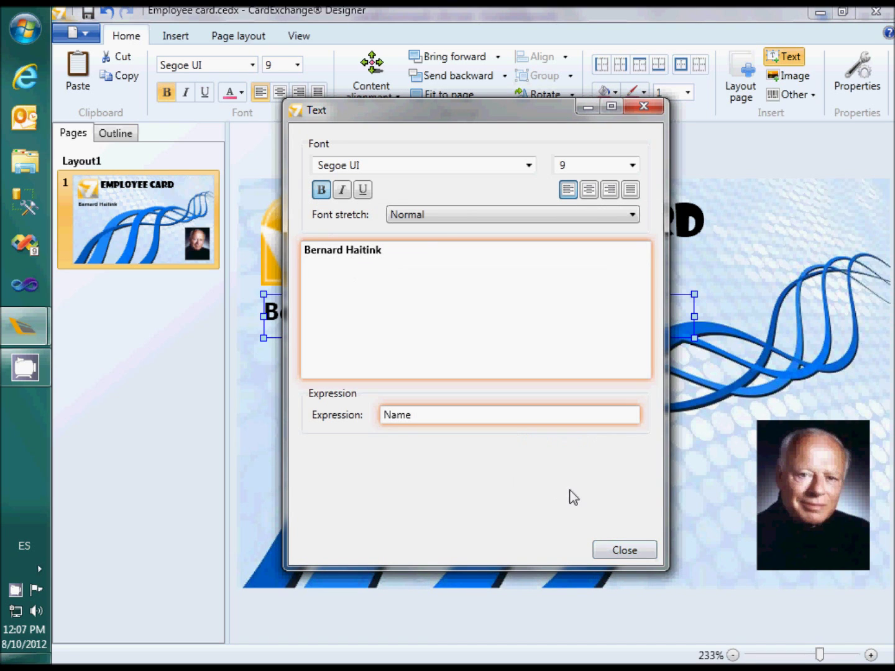
{"action": "left_click", "coordinate": [621, 551]}
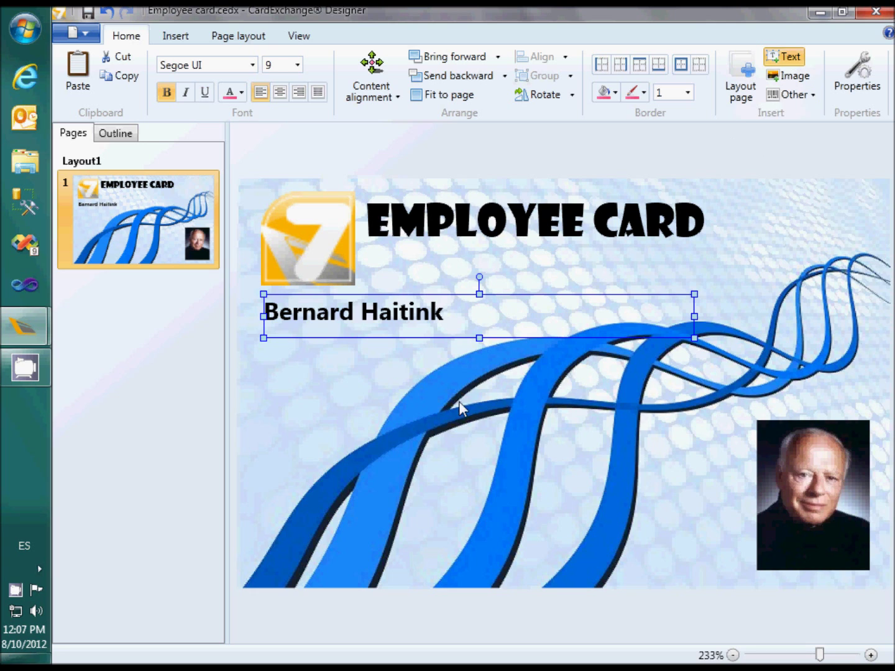
Step: Insert a text object just below the name with the expression JobTitle and the value Director
{"action": "left_click_drag", "start_coordinate": [265, 345], "coordinate": [695, 386]}
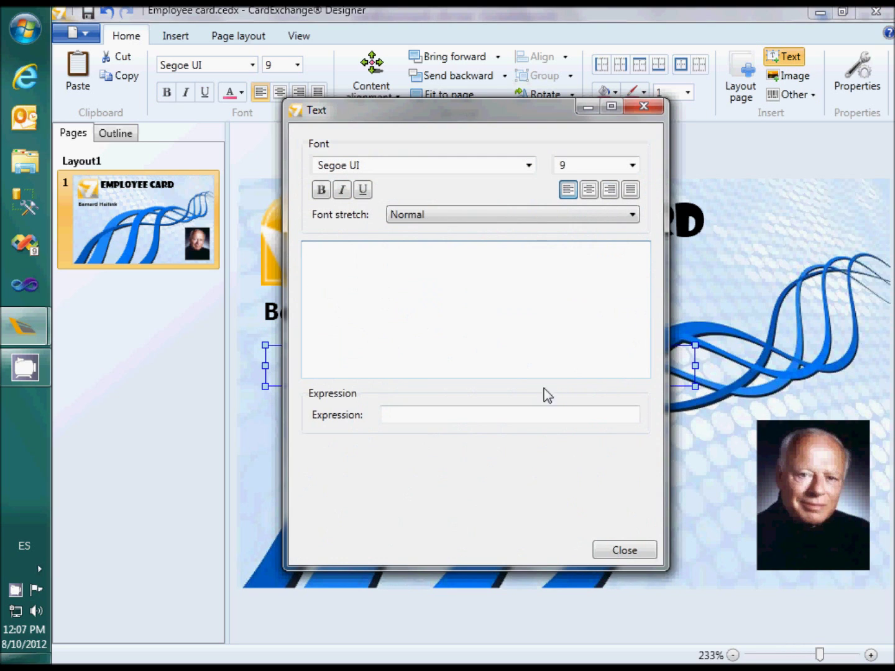
{"action": "left_click", "coordinate": [530, 416]}
{"action": "type", "text": "JobTitle"}
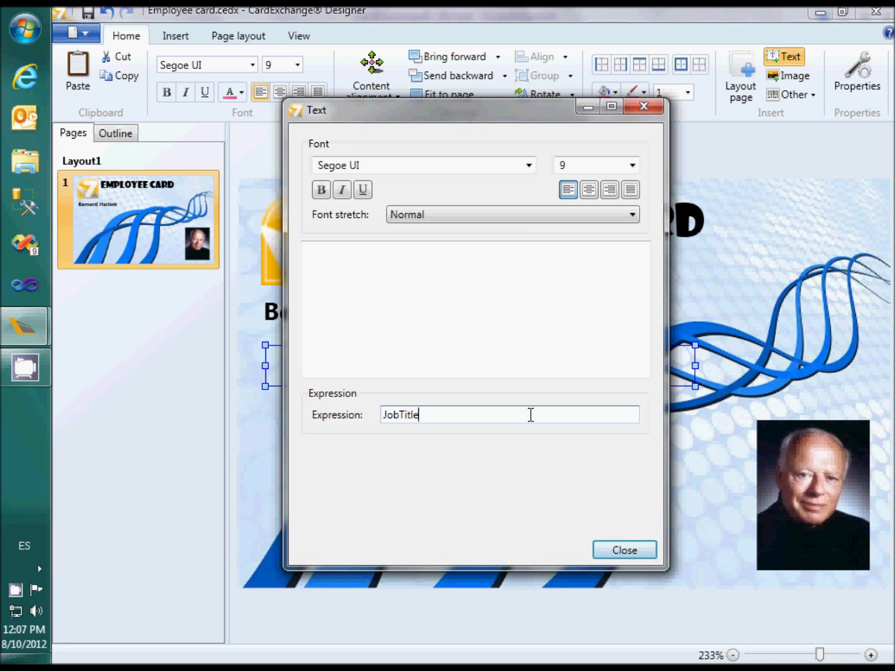
{"action": "left_click", "coordinate": [644, 552]}
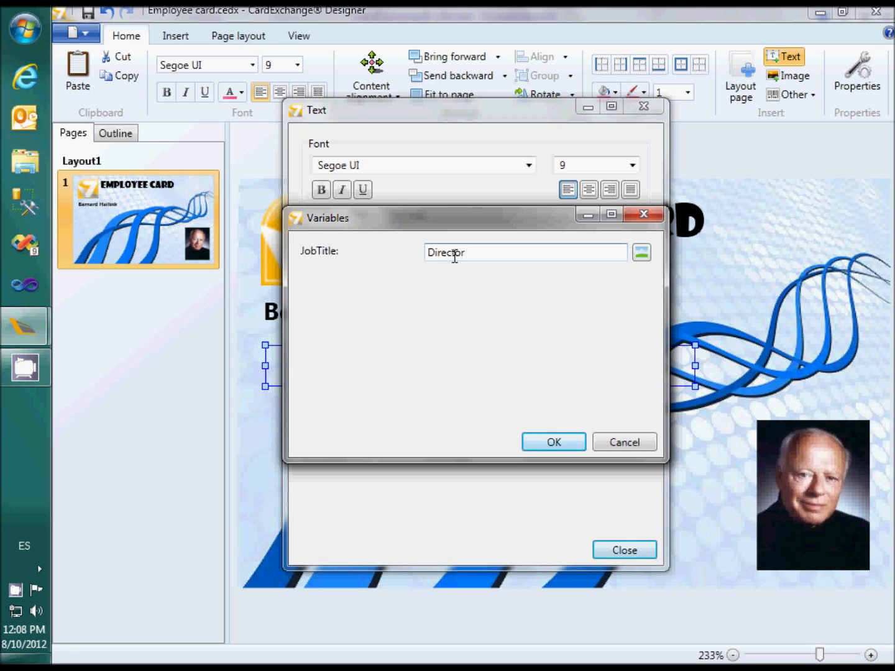
{"action": "left_click", "coordinate": [553, 441]}
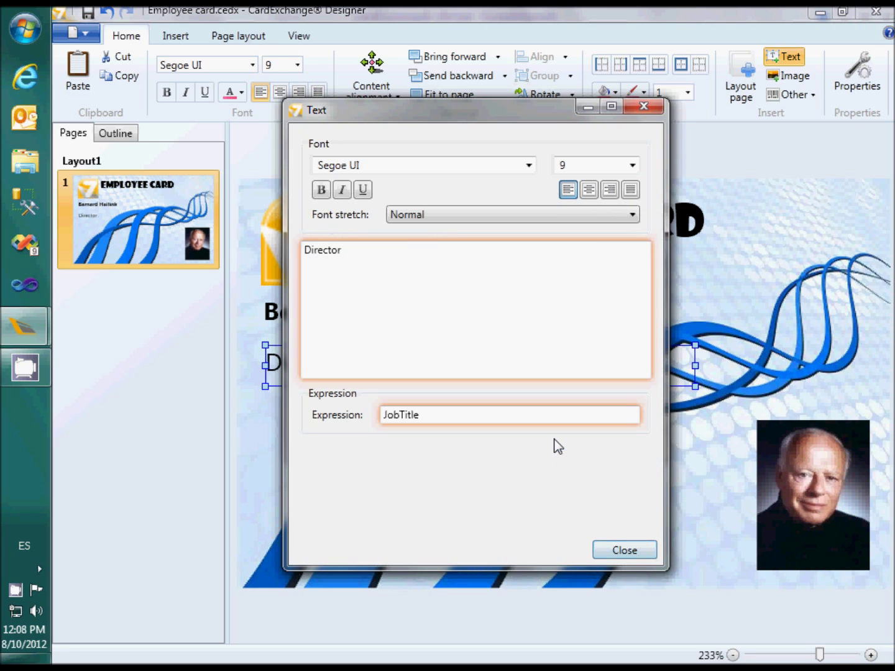
{"action": "left_click", "coordinate": [618, 549]}
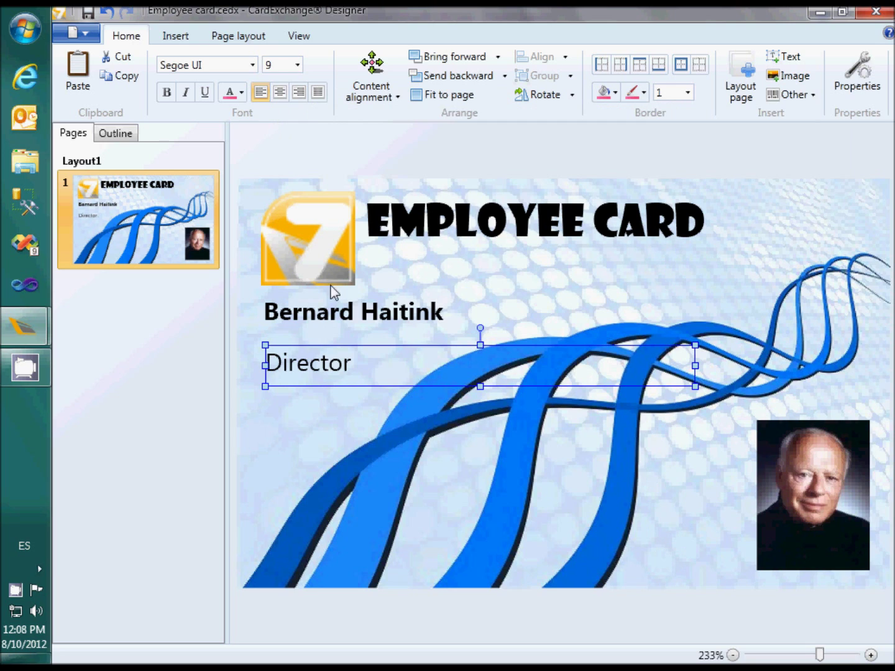
Step: Align the top edges of the logo image and the "Employee card" title
{"action": "left_click", "coordinate": [309, 214]}
{"action": "left_click", "coordinate": [561, 221], "text": "shift"}
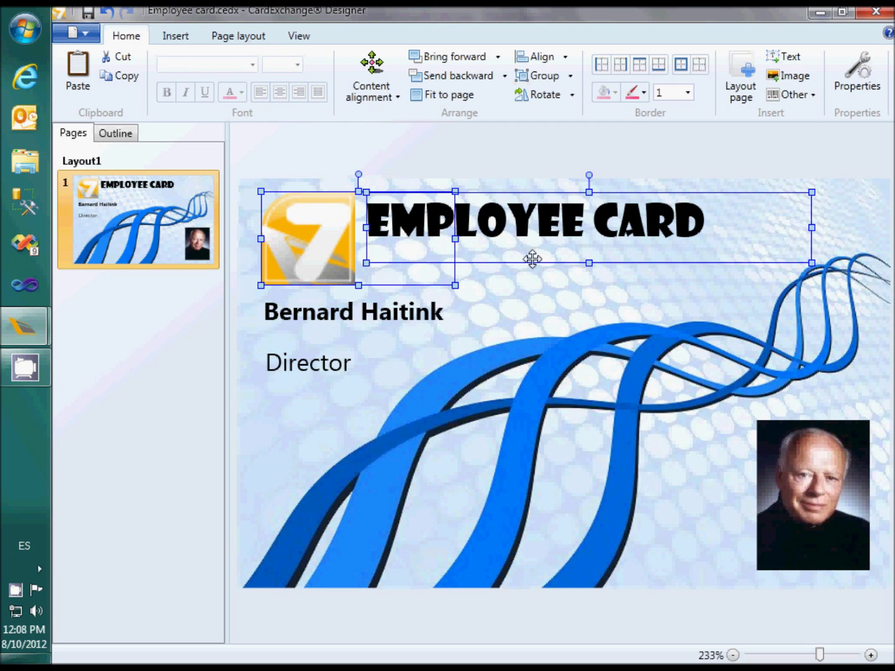
{"action": "left_click", "coordinate": [565, 57]}
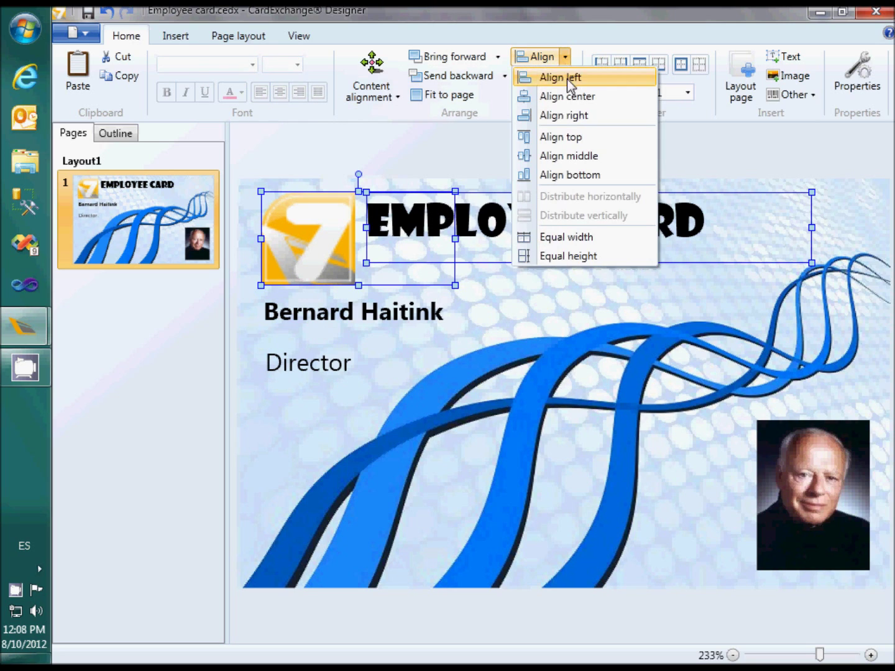
{"action": "left_click", "coordinate": [568, 137]}
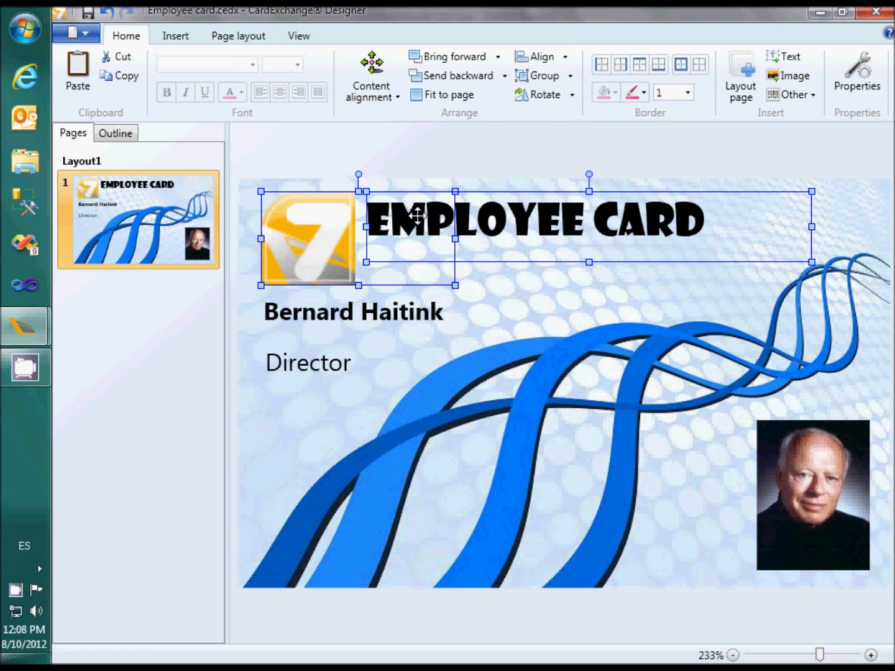
Step: Align the left edges of the logo, name and job title objects, then close the layout designer, saving the layout
{"action": "left_click", "coordinate": [522, 225], "text": "shift"}
{"action": "left_click", "coordinate": [354, 311], "text": "shift"}
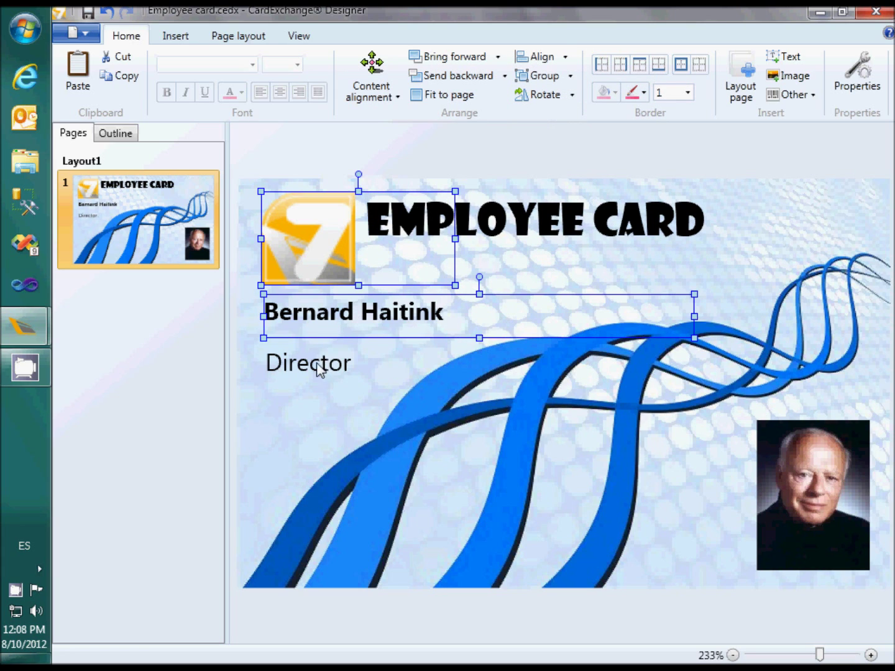
{"action": "left_click", "coordinate": [320, 363], "text": "shift"}
{"action": "left_click", "coordinate": [565, 59]}
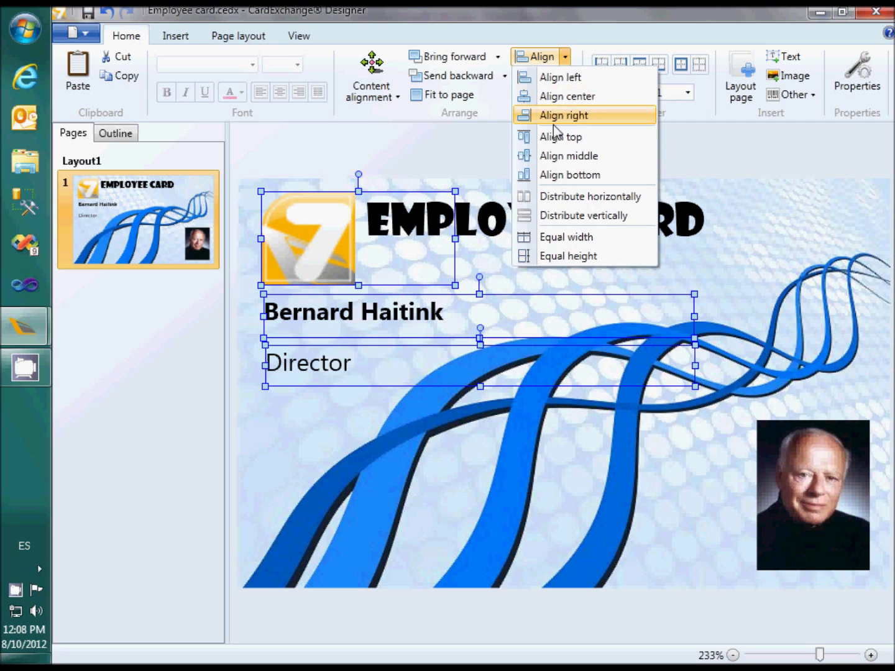
{"action": "left_click", "coordinate": [557, 78]}
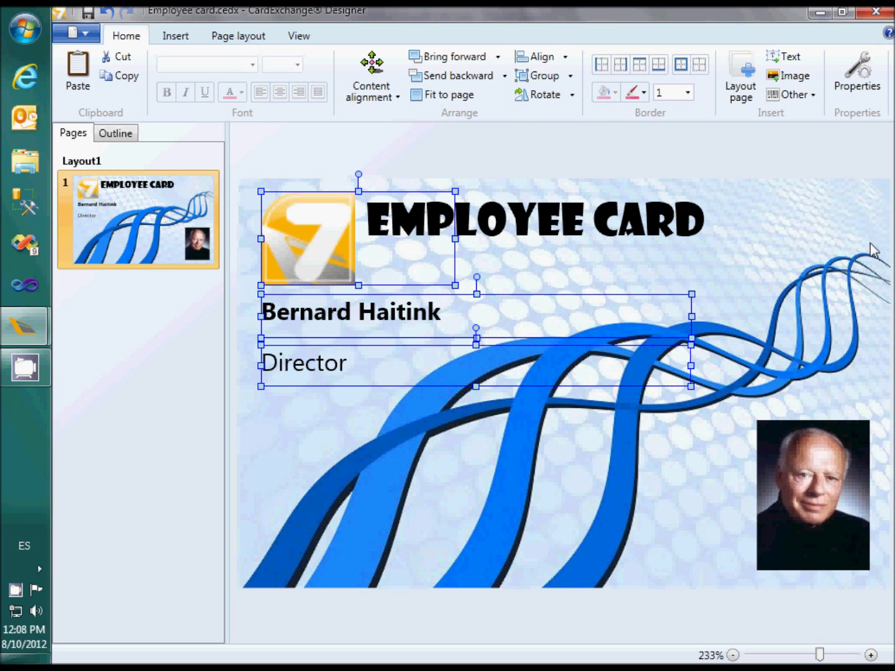
{"action": "left_click", "coordinate": [873, 14]}
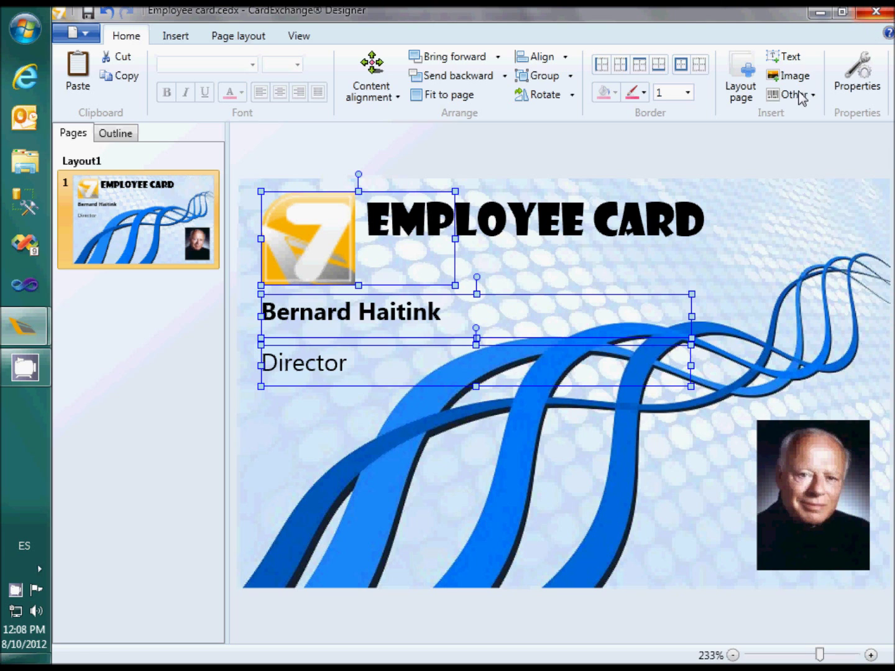
{"action": "left_click", "coordinate": [497, 372]}
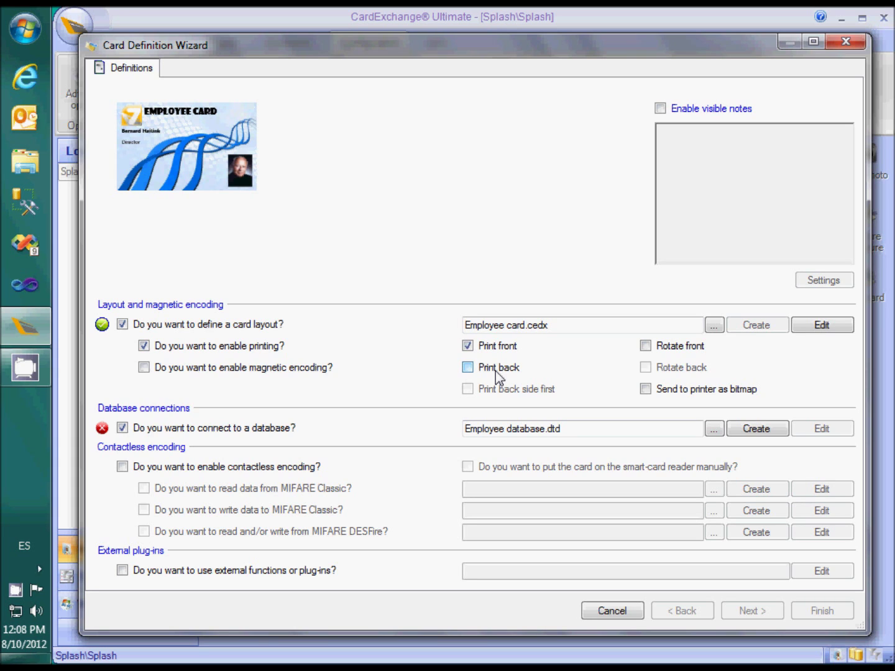
Step: Create the data definition with a database connection named Employee database, using the type Excel 2007 (.xlsx)
{"action": "left_click", "coordinate": [757, 430]}
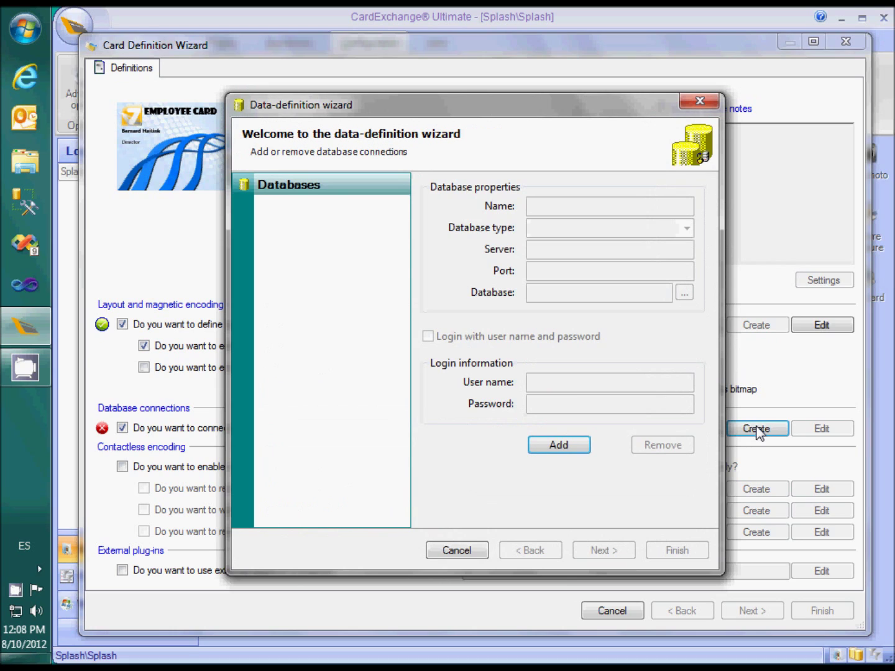
{"action": "left_click", "coordinate": [582, 446]}
{"action": "type", "text": "Employee database"}
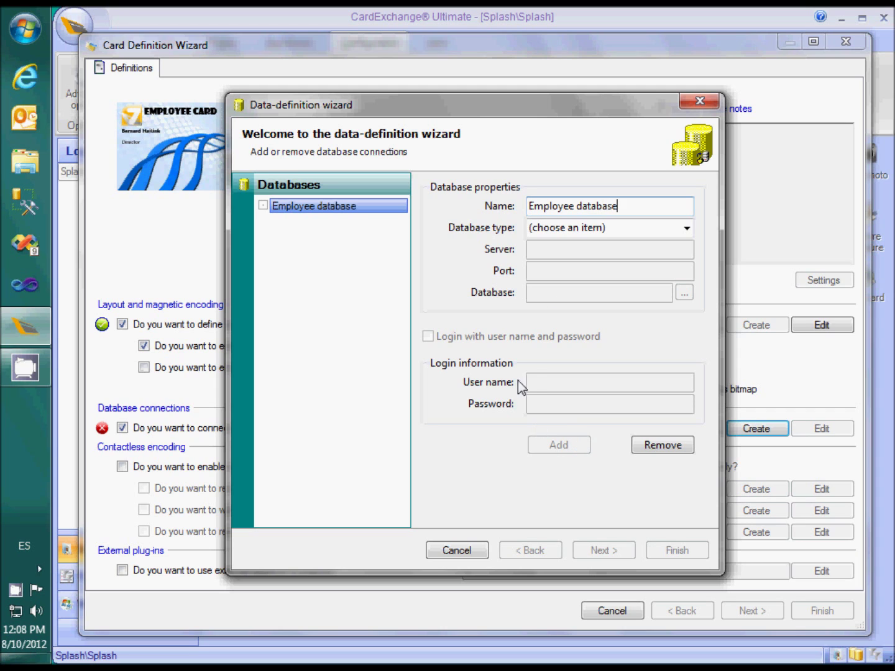
{"action": "left_click", "coordinate": [687, 228]}
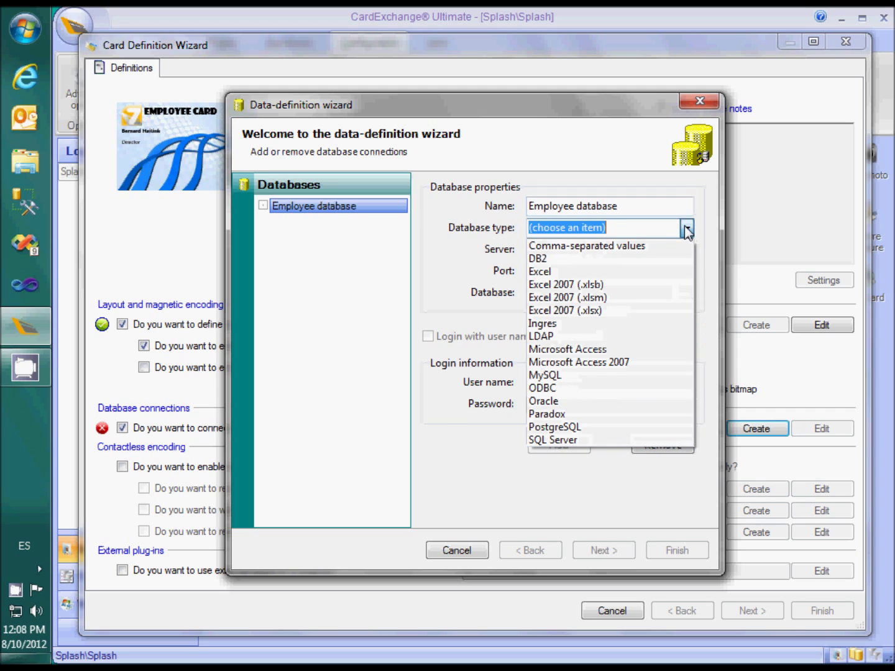
{"action": "left_click", "coordinate": [590, 310]}
Step: Use Employees database.xlsx from the Data folder as the connection's database and continue to the view settings
{"action": "left_click", "coordinate": [685, 293]}
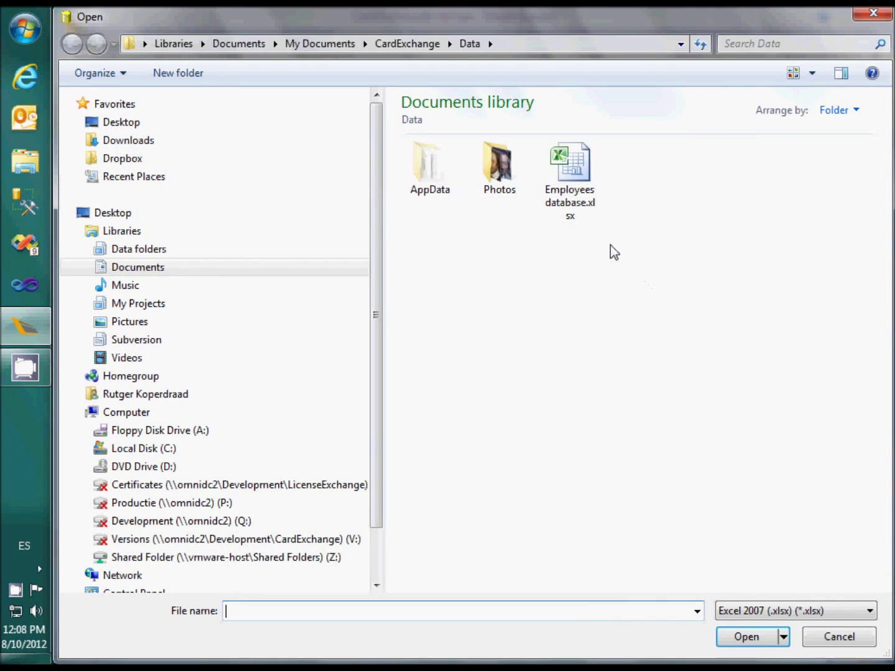
{"action": "left_click", "coordinate": [570, 181]}
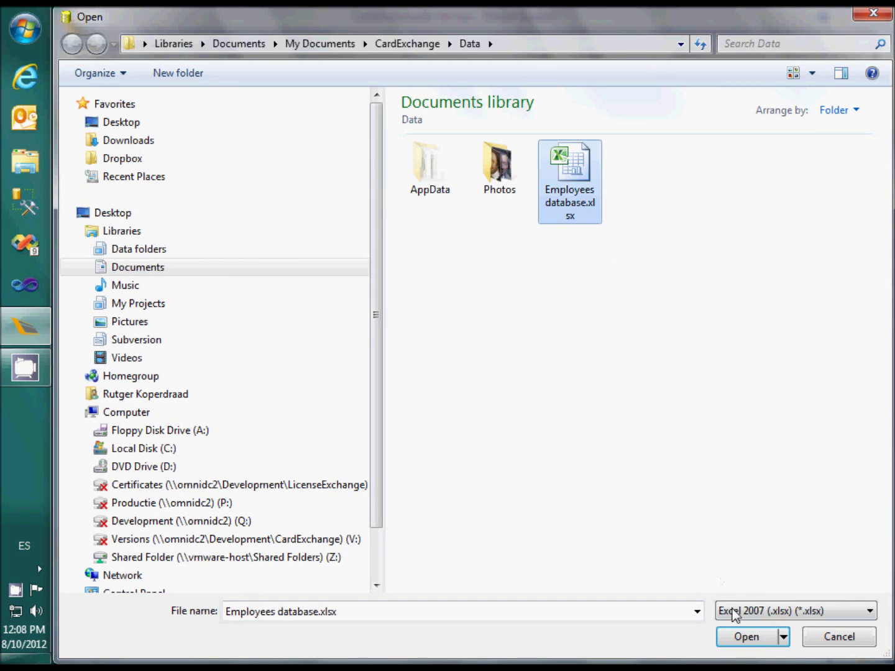
{"action": "left_click", "coordinate": [744, 638]}
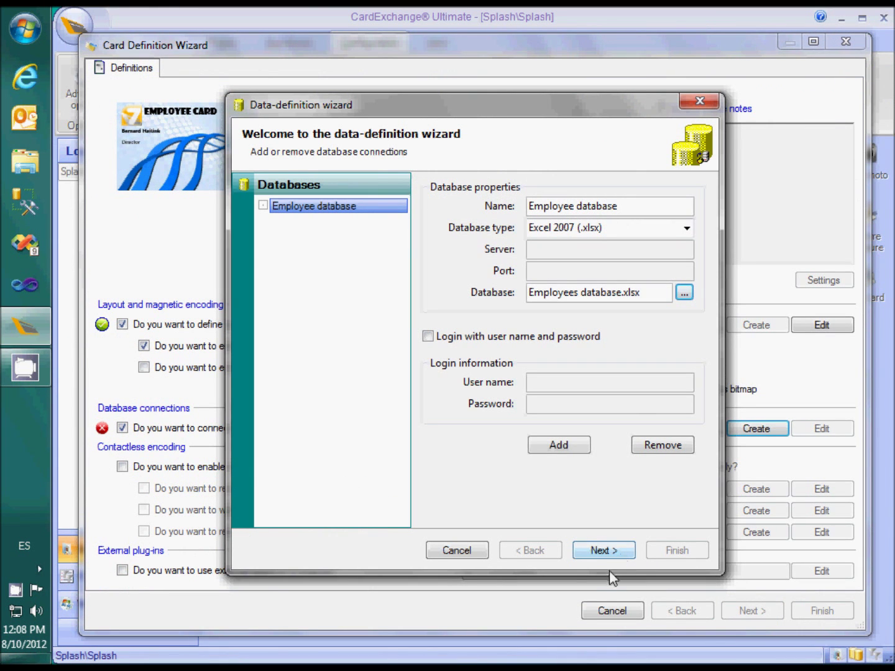
{"action": "key", "text": "Return"}
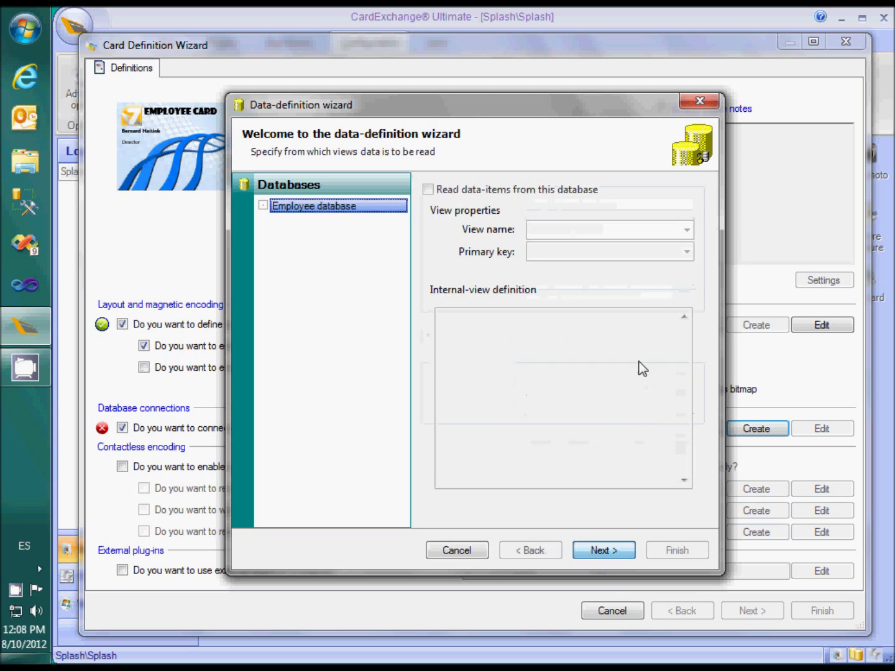
Step: Enable reading data items from the database, using the view Employees$ with ID as the primary key
{"action": "left_click", "coordinate": [428, 190]}
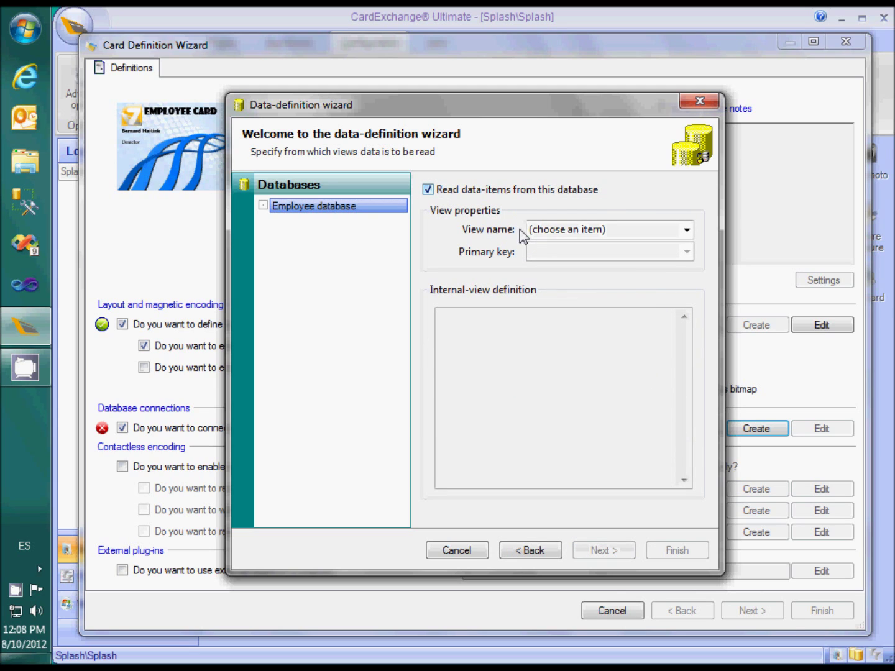
{"action": "left_click", "coordinate": [686, 231]}
{"action": "left_click", "coordinate": [661, 259]}
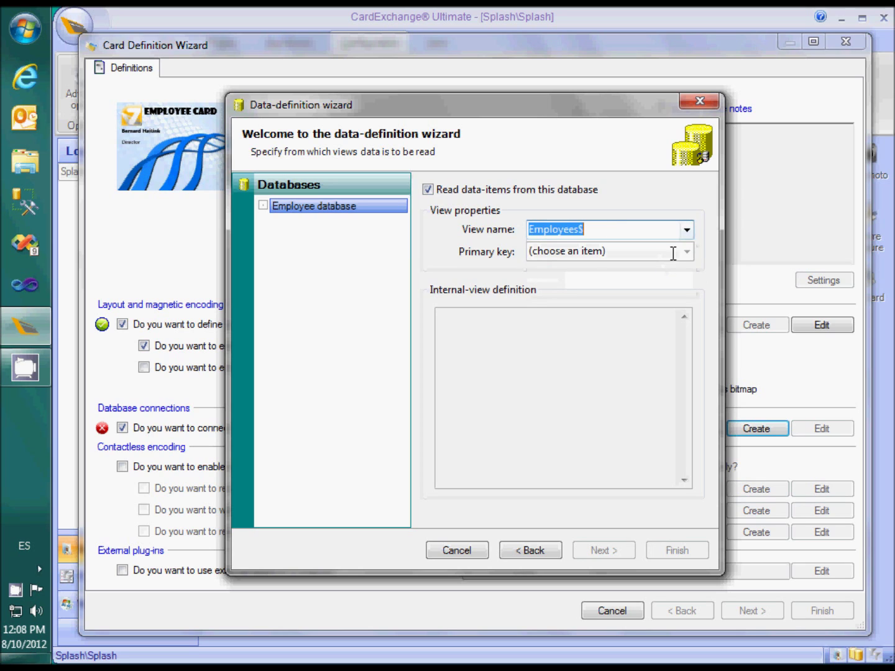
{"action": "left_click", "coordinate": [686, 252]}
{"action": "left_click", "coordinate": [640, 268]}
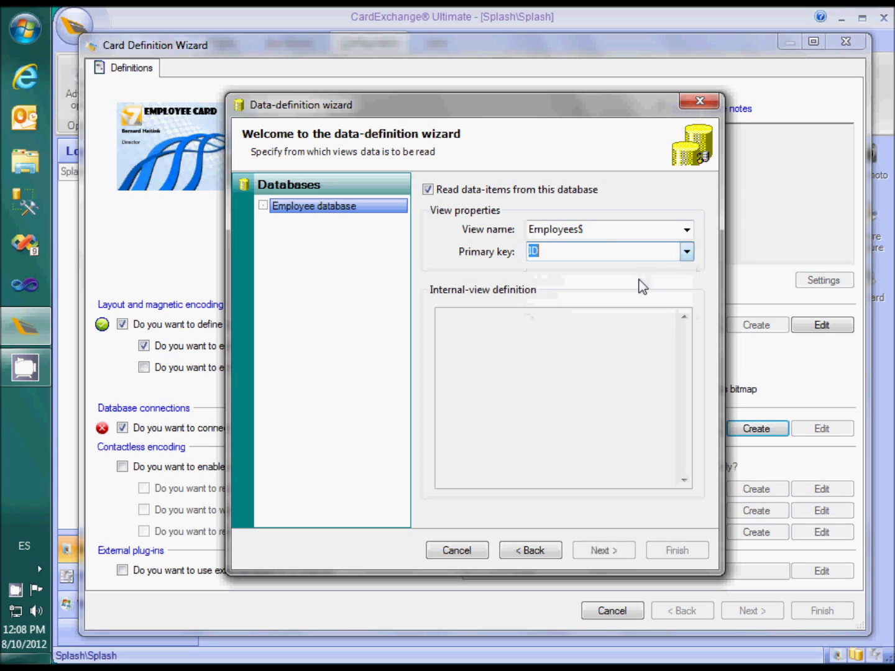
{"action": "left_click", "coordinate": [601, 550]}
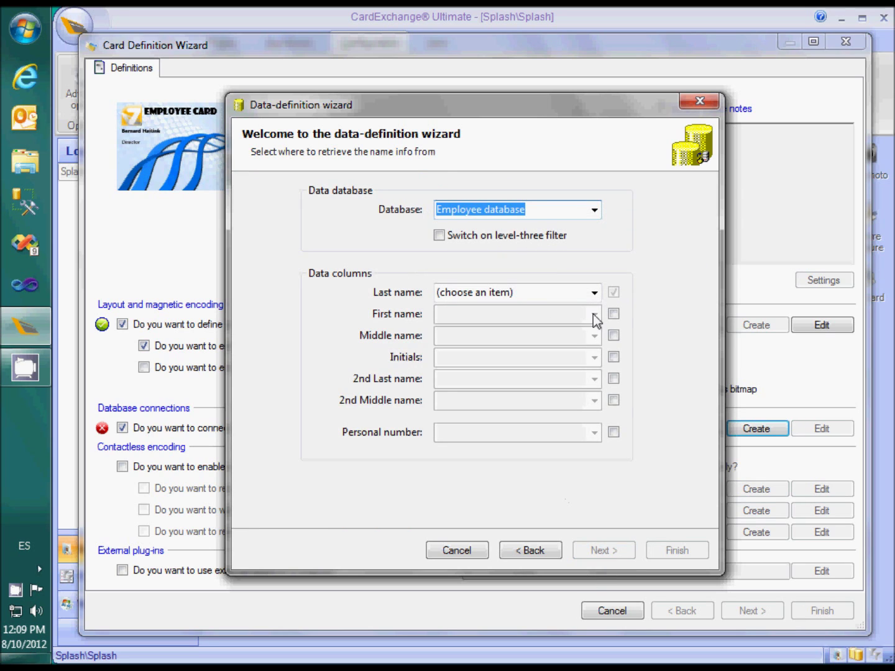
Step: Assign the Surname column to the last name and the Name column to the first name
{"action": "left_click", "coordinate": [595, 292]}
{"action": "left_click", "coordinate": [567, 349]}
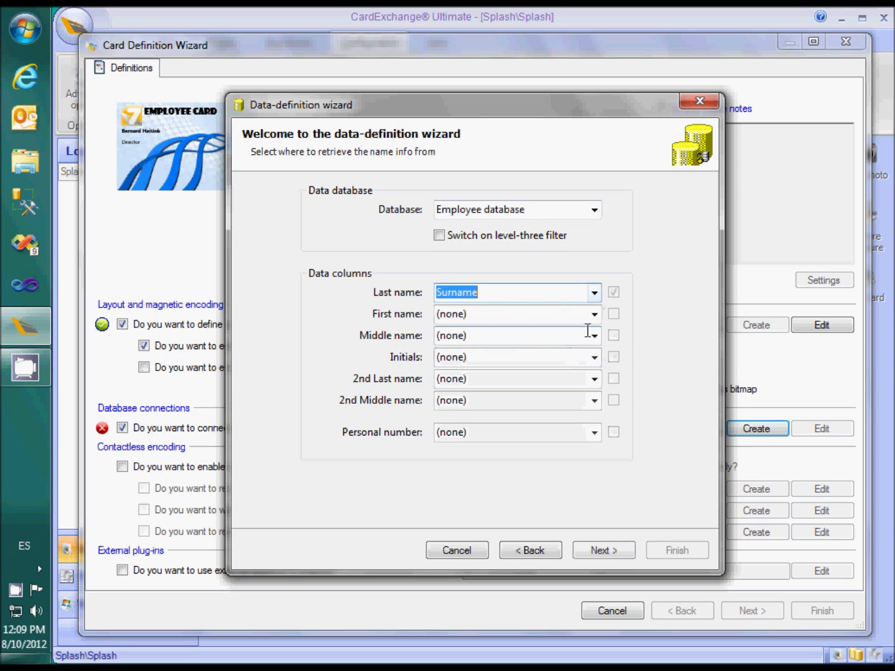
{"action": "left_click", "coordinate": [595, 314]}
{"action": "left_click", "coordinate": [569, 371]}
{"action": "left_click", "coordinate": [612, 550]}
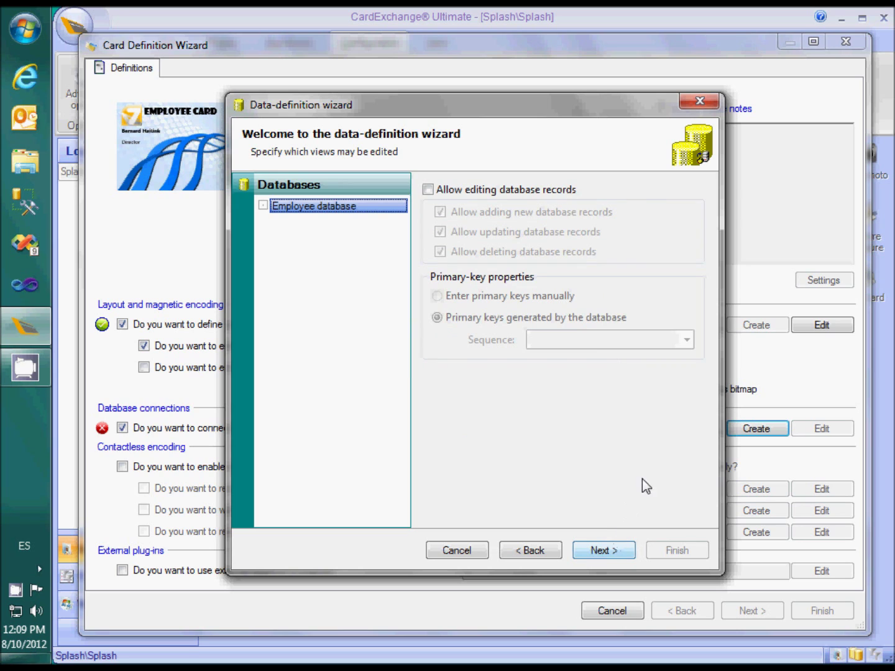
Step: Allow editing of database records but disallow deleting them, and finish the data definition without storage items
{"action": "left_click", "coordinate": [566, 190]}
{"action": "left_click", "coordinate": [538, 251]}
{"action": "left_click", "coordinate": [605, 551]}
{"action": "left_click", "coordinate": [615, 548]}
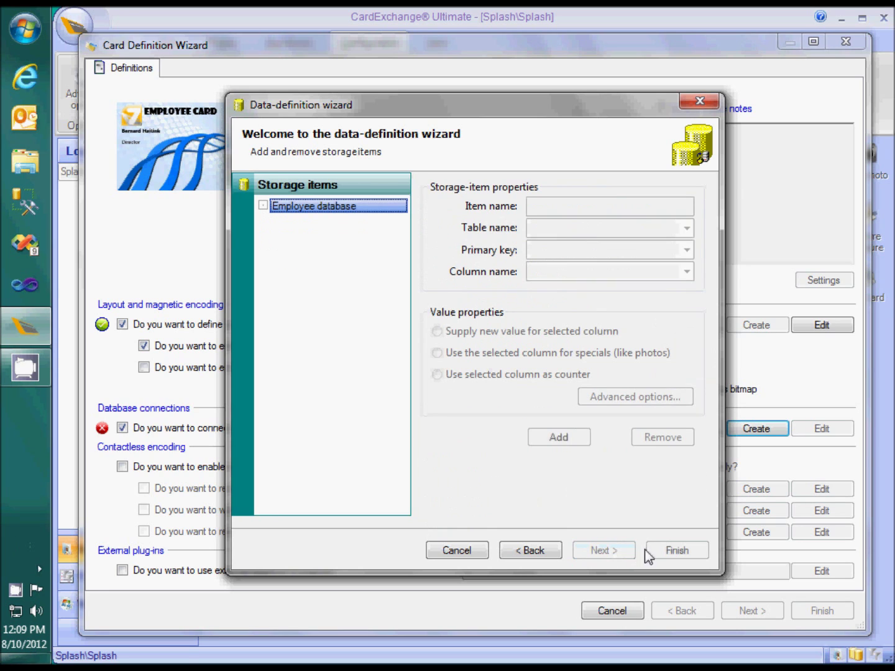
{"action": "left_click", "coordinate": [669, 552]}
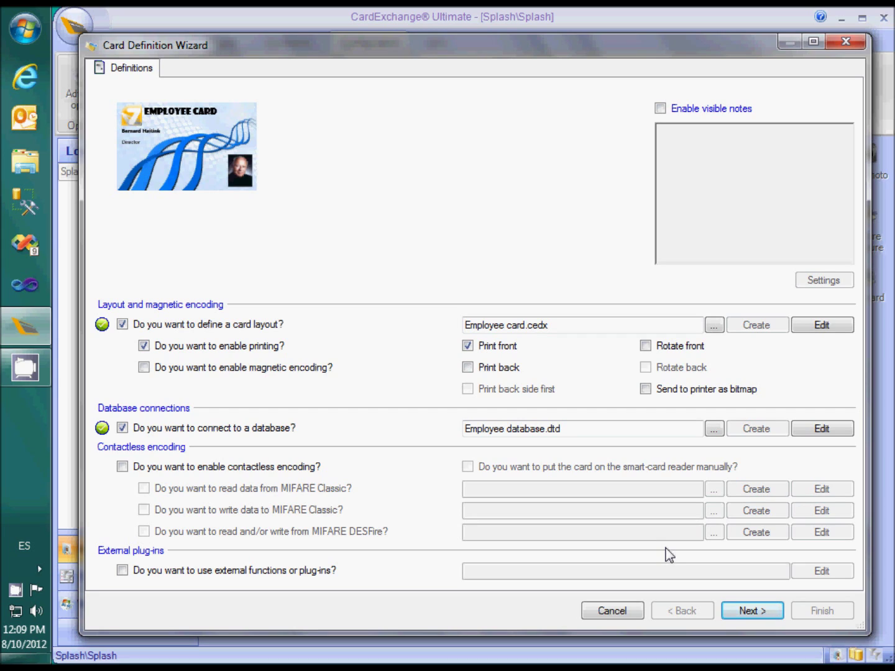
Step: Proceed to the card item mappings and map the Name item to the Name data type
{"action": "left_click", "coordinate": [751, 611]}
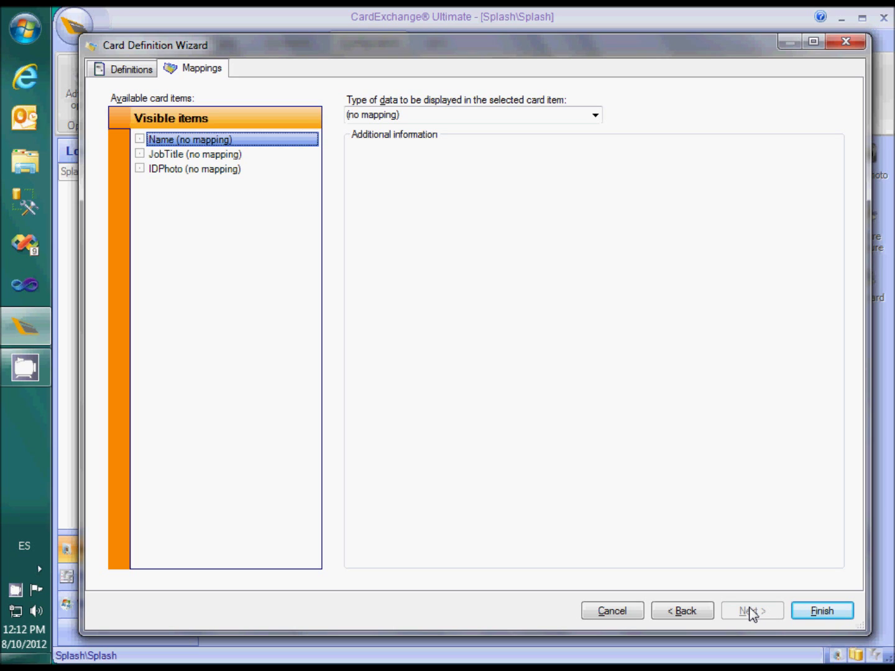
{"action": "left_click", "coordinate": [594, 115]}
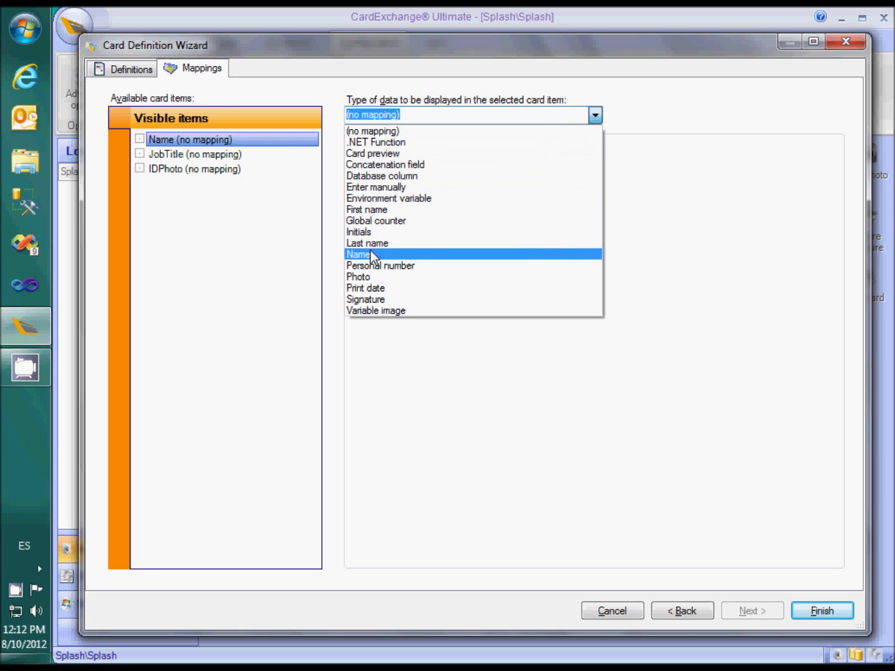
{"action": "left_click", "coordinate": [362, 256]}
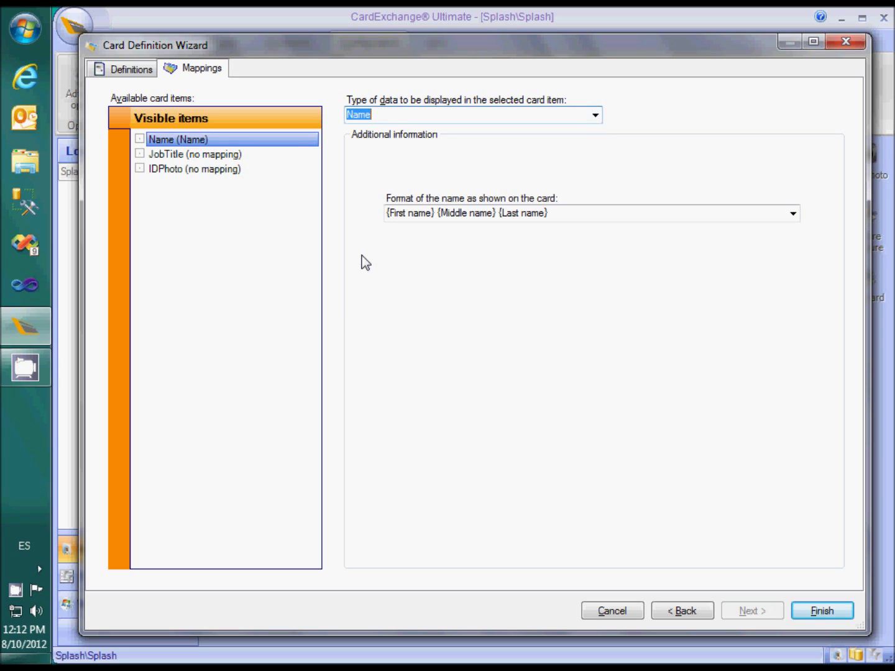
Step: Map the JobTitle item to the database column Job title (Employee database)
{"action": "left_click", "coordinate": [218, 155]}
{"action": "left_click", "coordinate": [595, 115]}
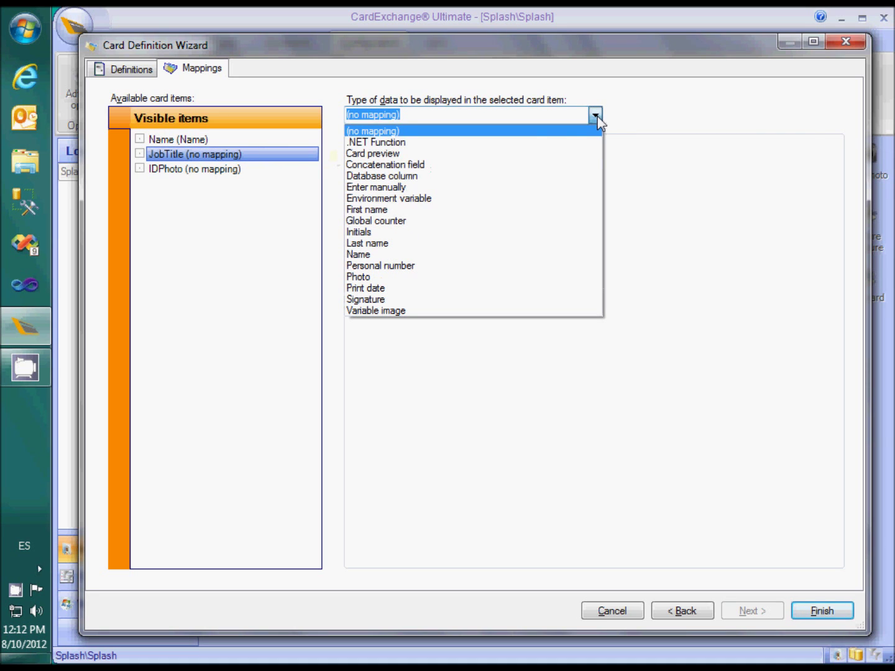
{"action": "left_click", "coordinate": [495, 176]}
{"action": "left_click", "coordinate": [793, 214]}
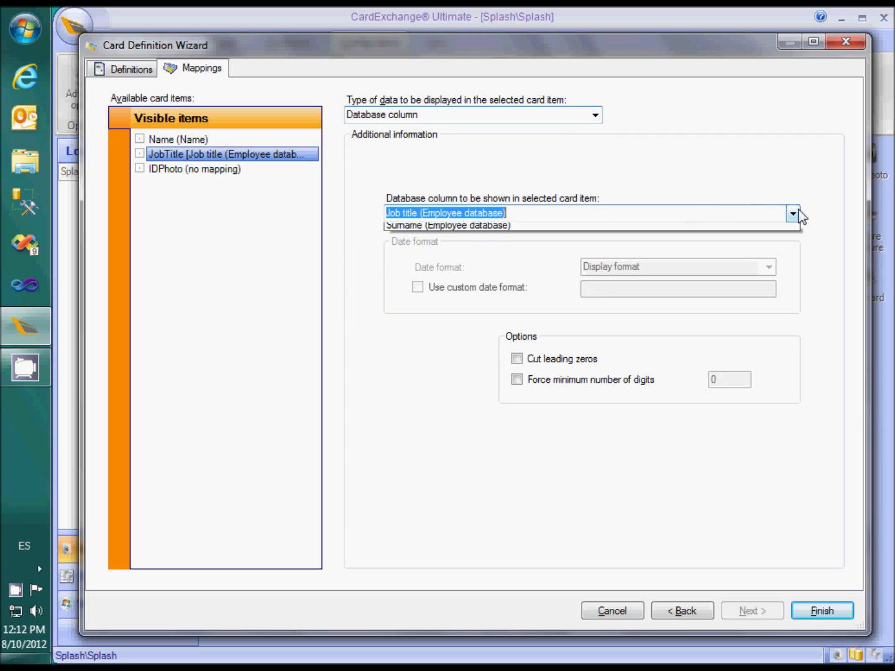
{"action": "left_click", "coordinate": [765, 241]}
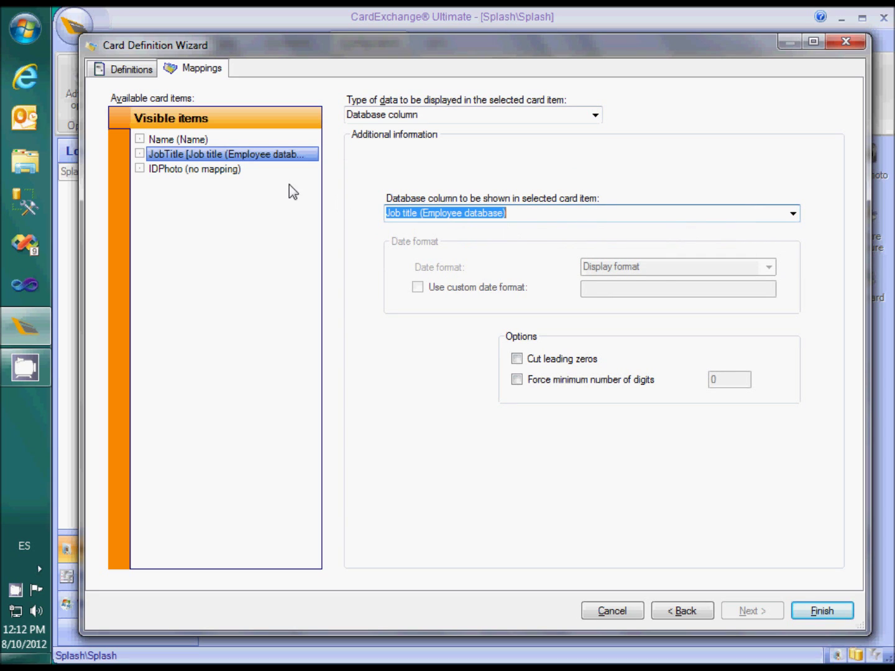
Step: Map the IDPhoto item to Photo with ID (Employee database) as its image column, and finish the card definition
{"action": "left_click", "coordinate": [234, 170]}
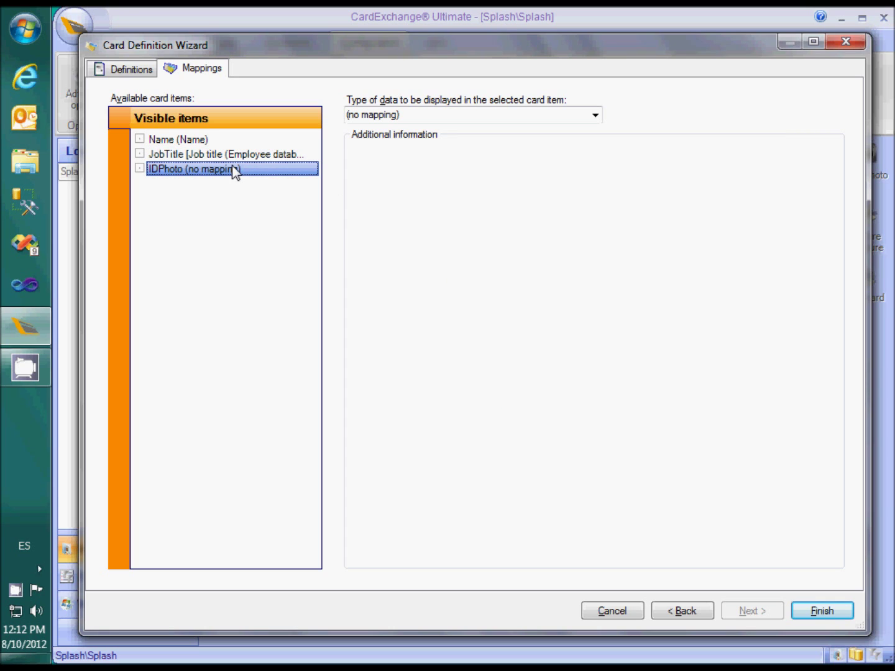
{"action": "left_click", "coordinate": [595, 115]}
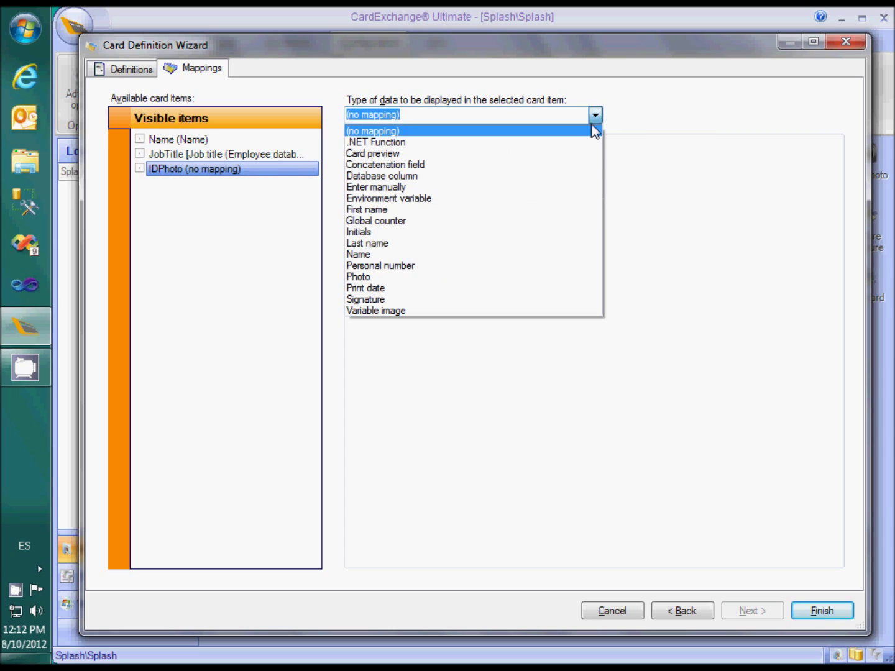
{"action": "left_click", "coordinate": [450, 277]}
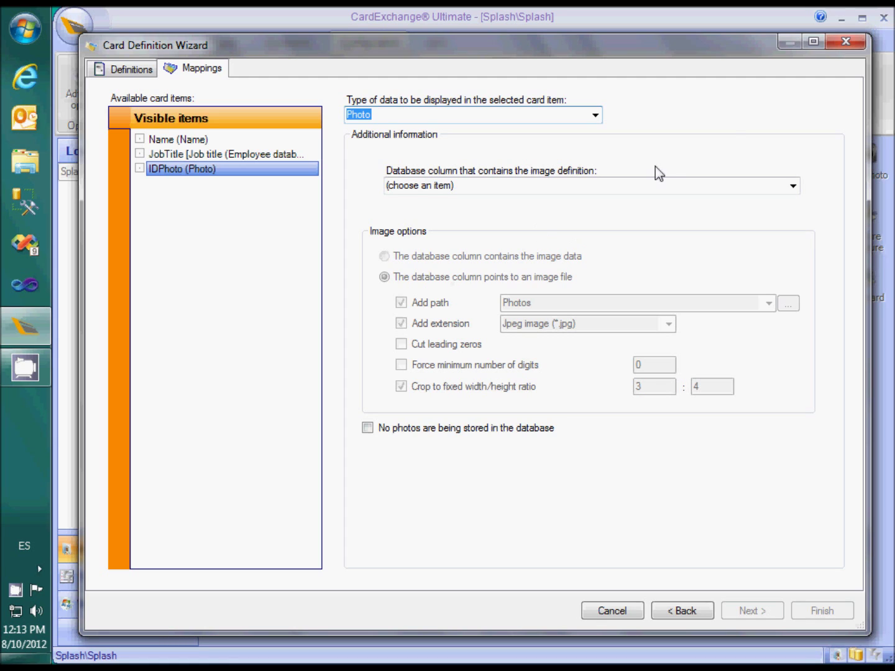
{"action": "left_click", "coordinate": [792, 185]}
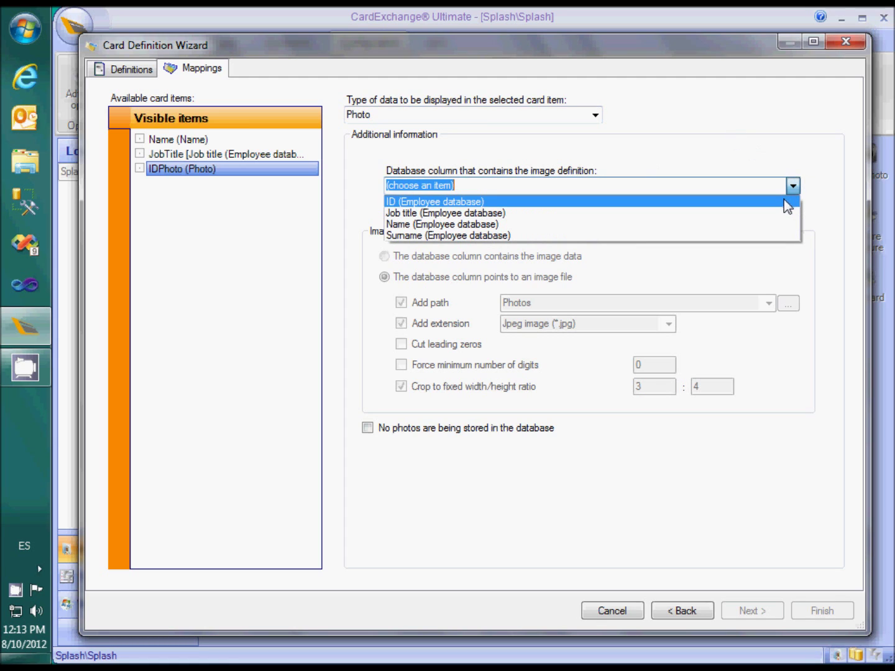
{"action": "left_click", "coordinate": [783, 201]}
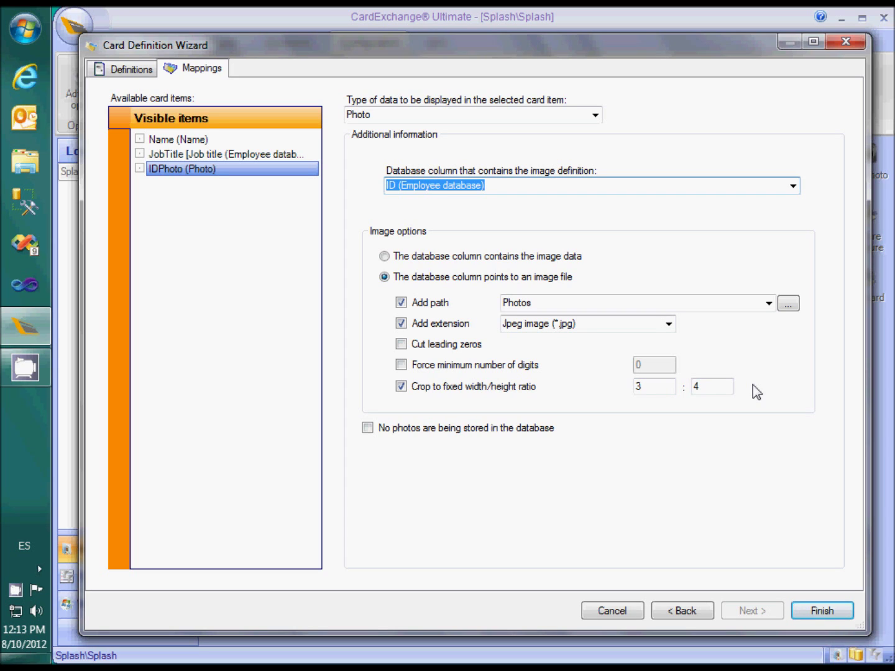
{"action": "left_click", "coordinate": [822, 611]}
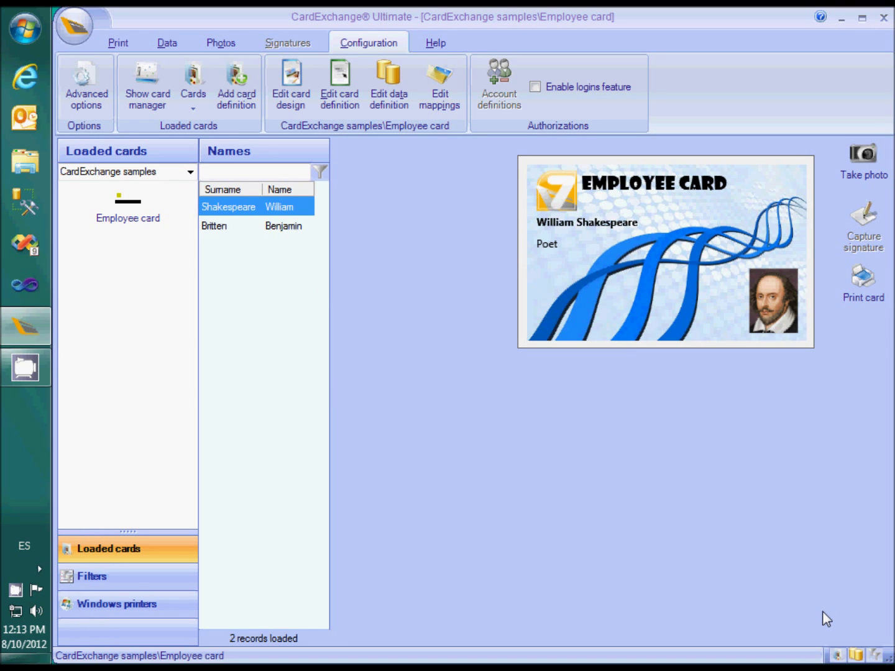